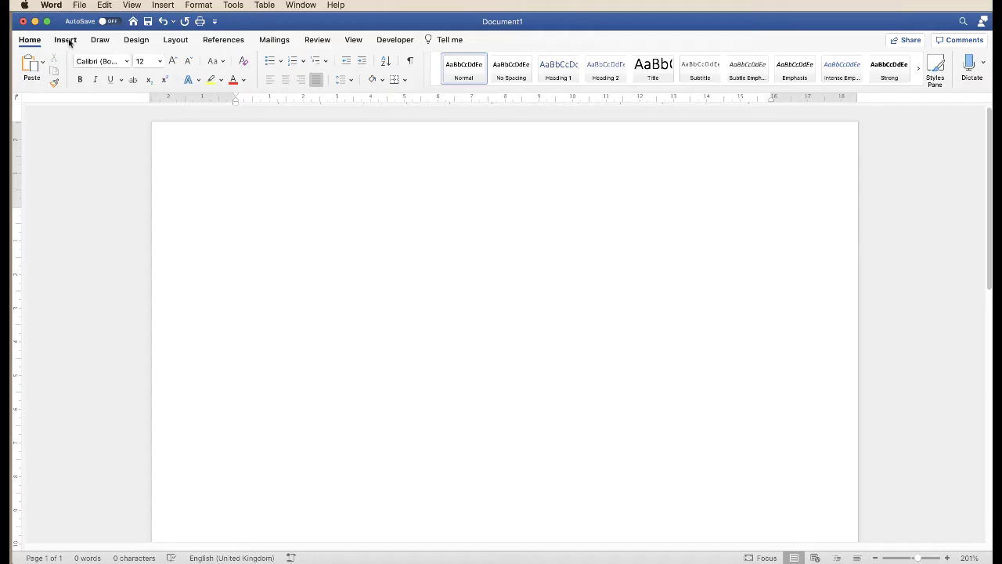
# Search the stock icons for "plant" and insert the outlined seedling with leaves growing from a soil mound.
pyautogui.click(67, 41)
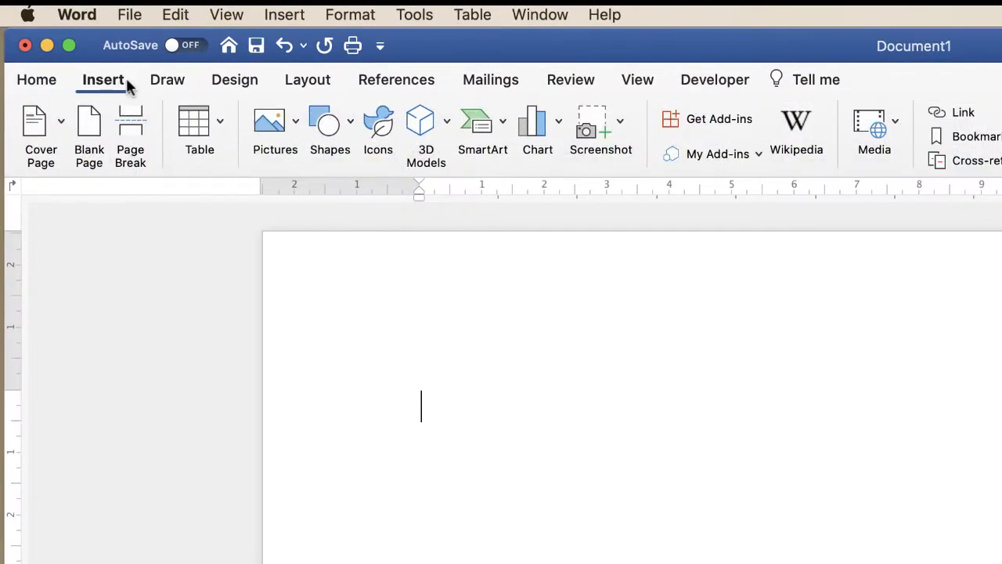
pyautogui.click(380, 129)
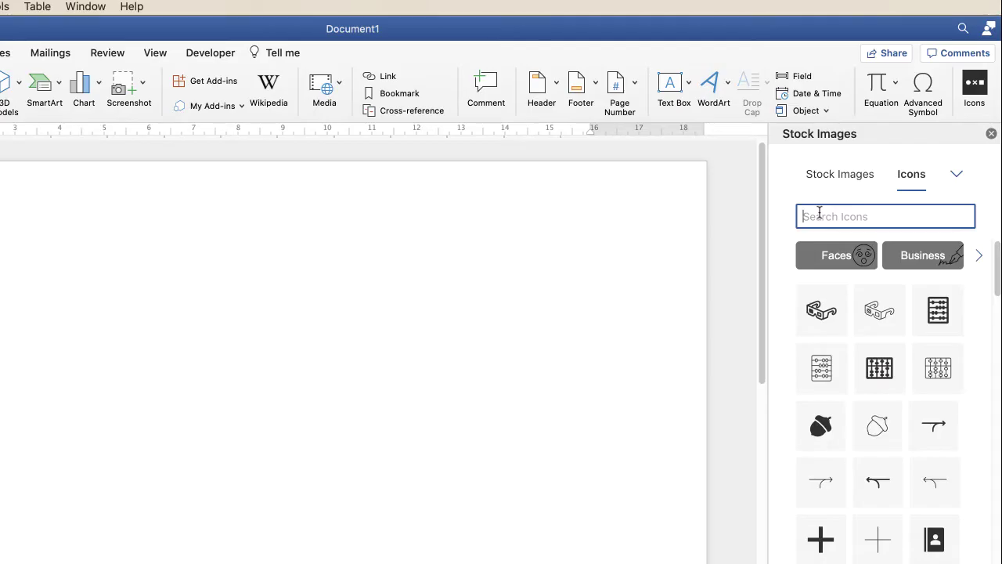
pyautogui.write('plant')
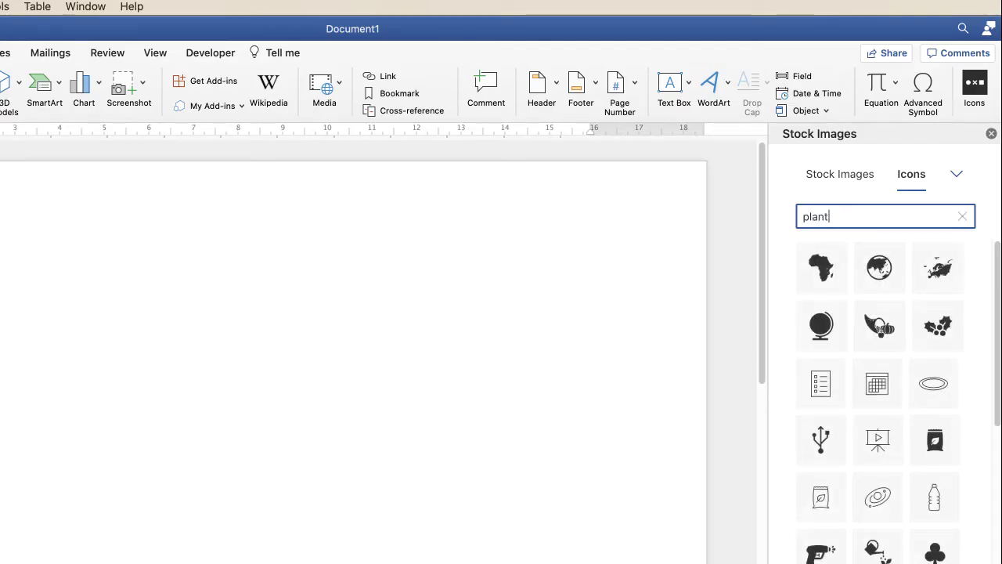
pyautogui.moveTo(997, 337); pyautogui.dragTo(998, 563)
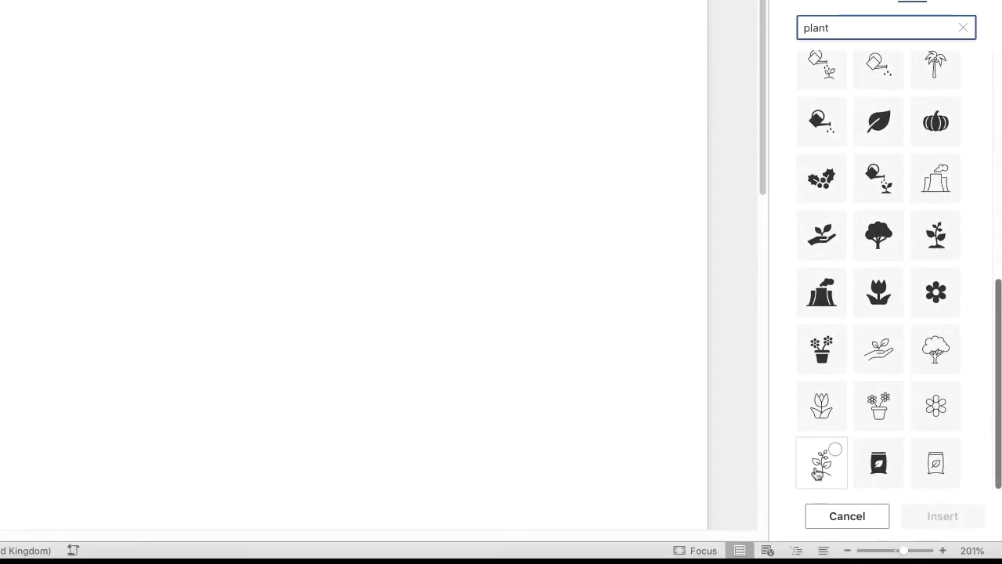
pyautogui.click(834, 448)
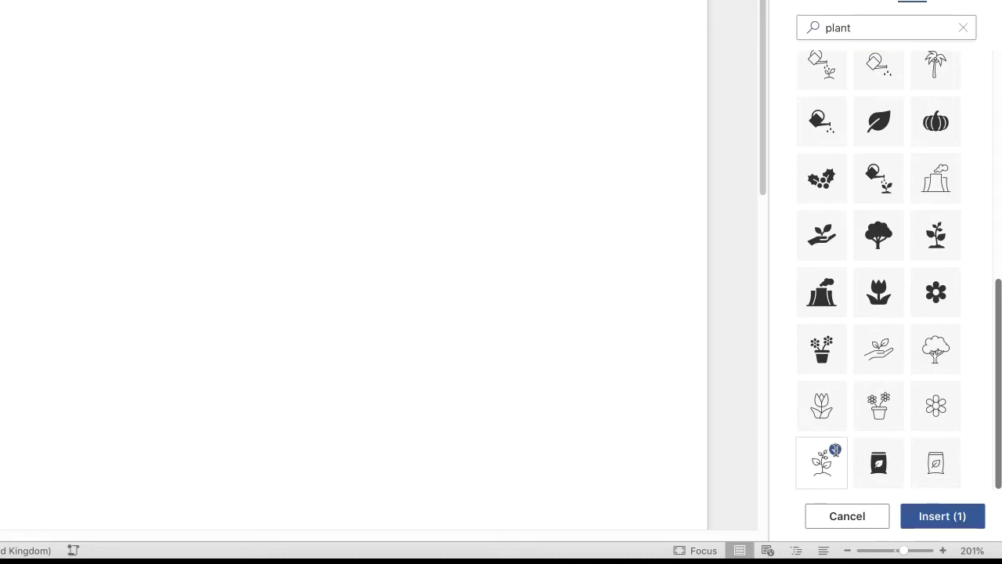
pyautogui.click(929, 516)
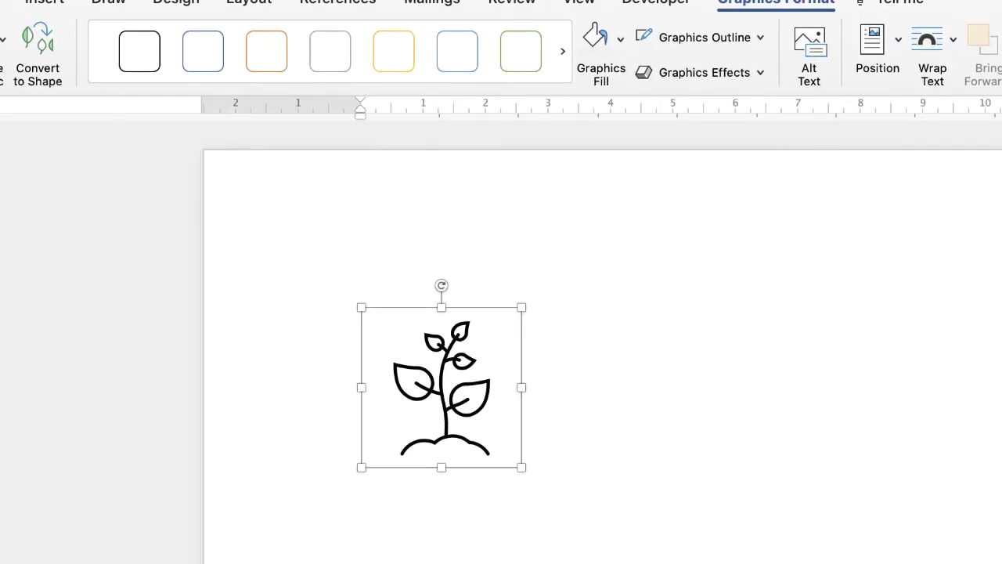
# Set the plant icon's text wrapping to In Front of Text so it can be moved freely.
pyautogui.moveTo(448, 401); pyautogui.dragTo(626, 383)
pyautogui.moveTo(470, 391); pyautogui.dragTo(622, 376)
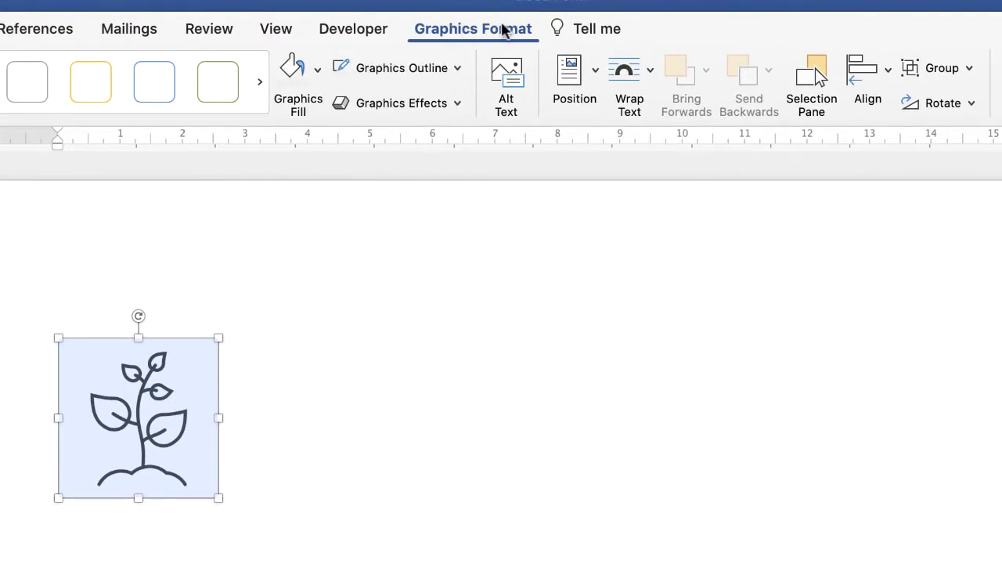
pyautogui.click(650, 71)
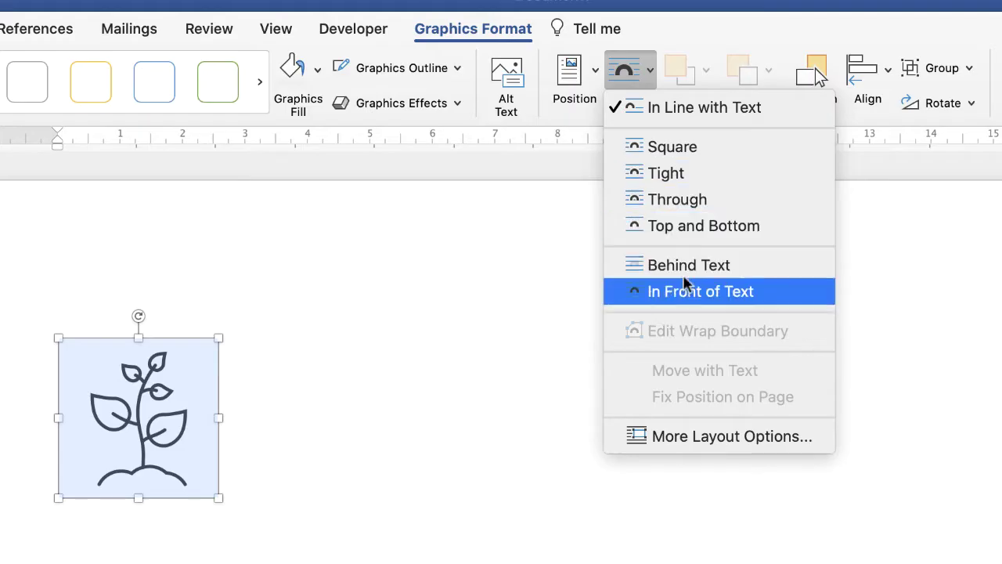
pyautogui.click(151, 431)
pyautogui.rightClick(156, 403)
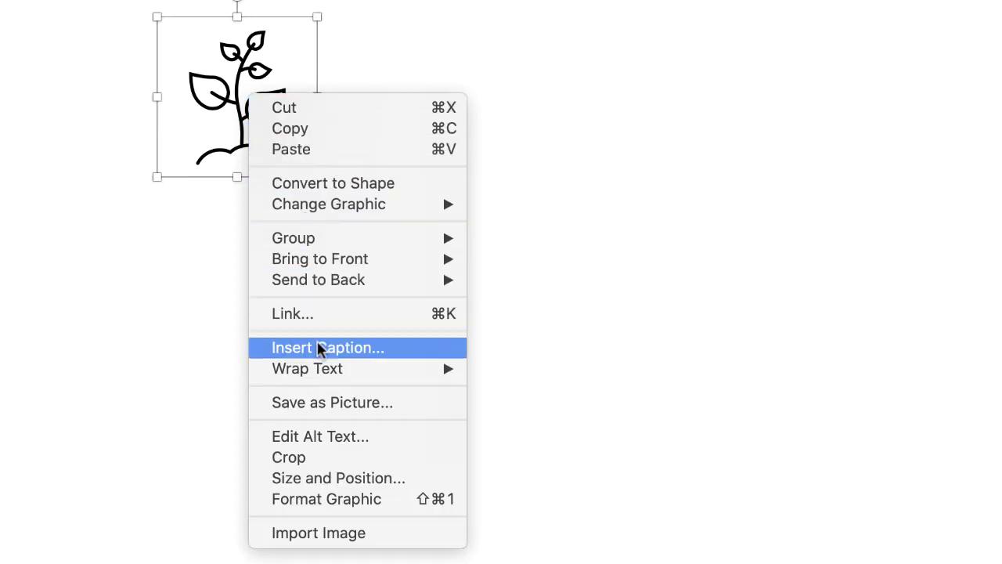
pyautogui.moveTo(321, 373)
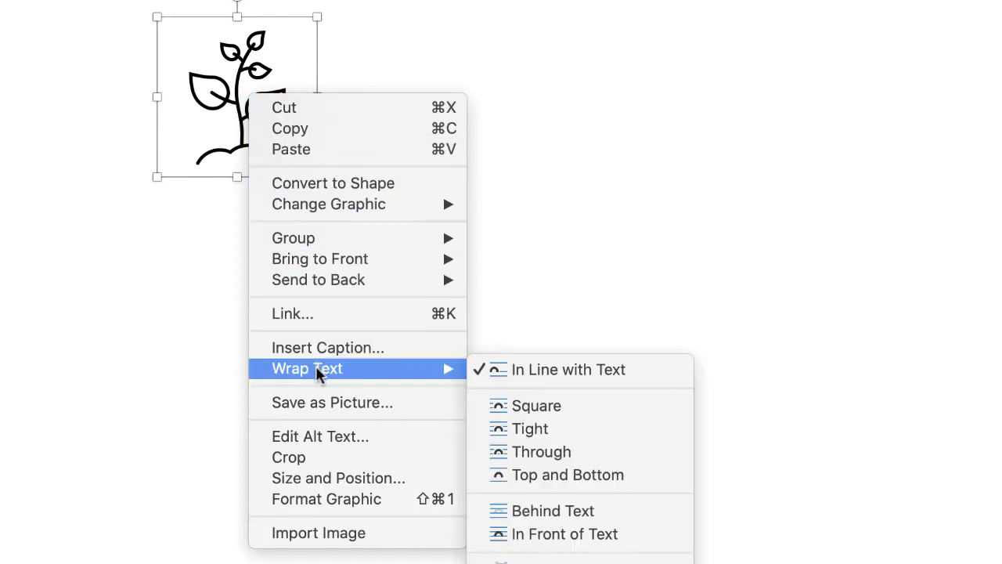
pyautogui.click(529, 534)
# Move the plant icon to the horizontal centre of the page near its upper edge and deselect it.
pyautogui.moveTo(237, 101); pyautogui.dragTo(679, 122)
pyautogui.moveTo(562, 364); pyautogui.dragTo(524, 284)
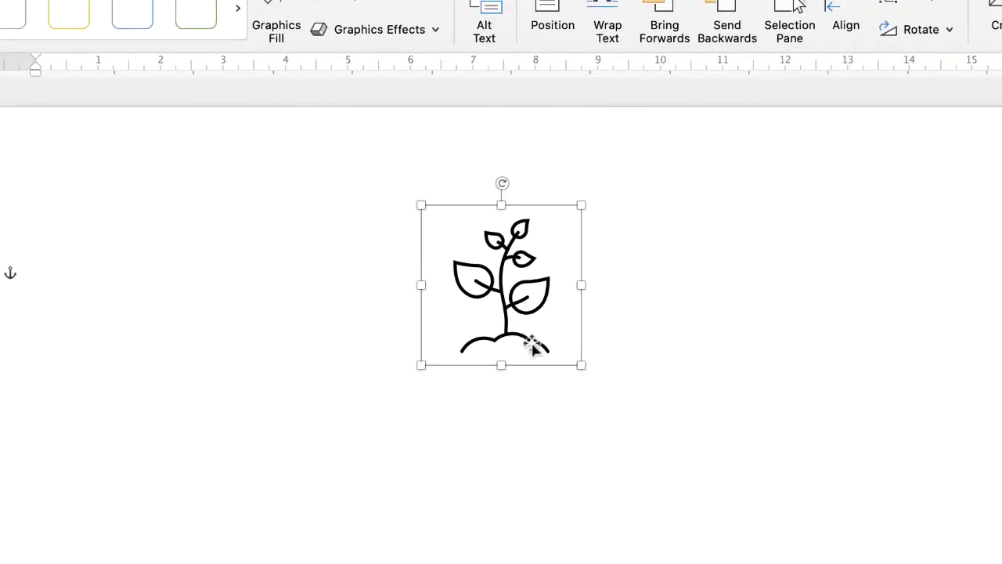
pyautogui.click(515, 402)
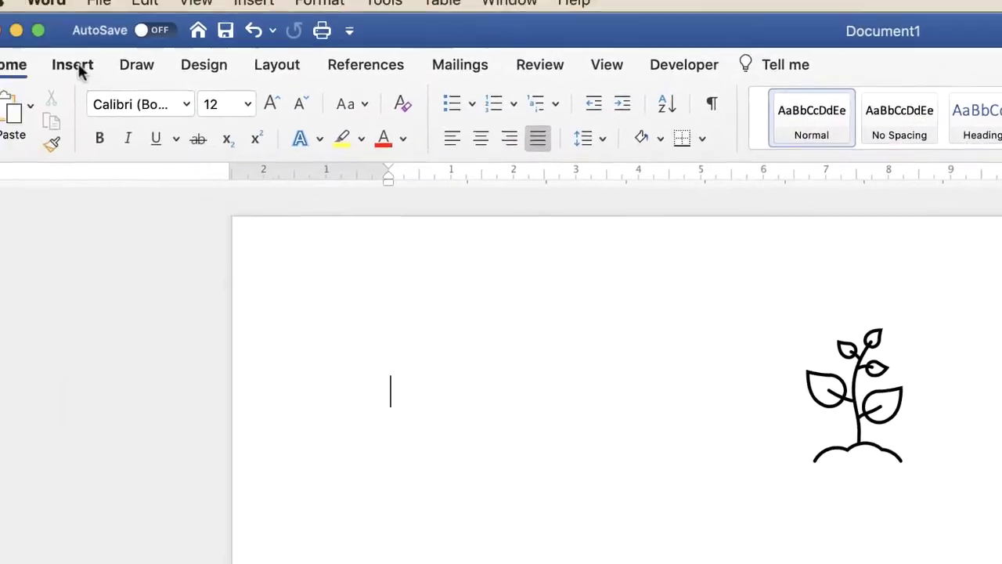
# Draw a text box about 4.5 cm wide directly beneath the plant icon and enter LAND LOVE in it.
pyautogui.click(79, 71)
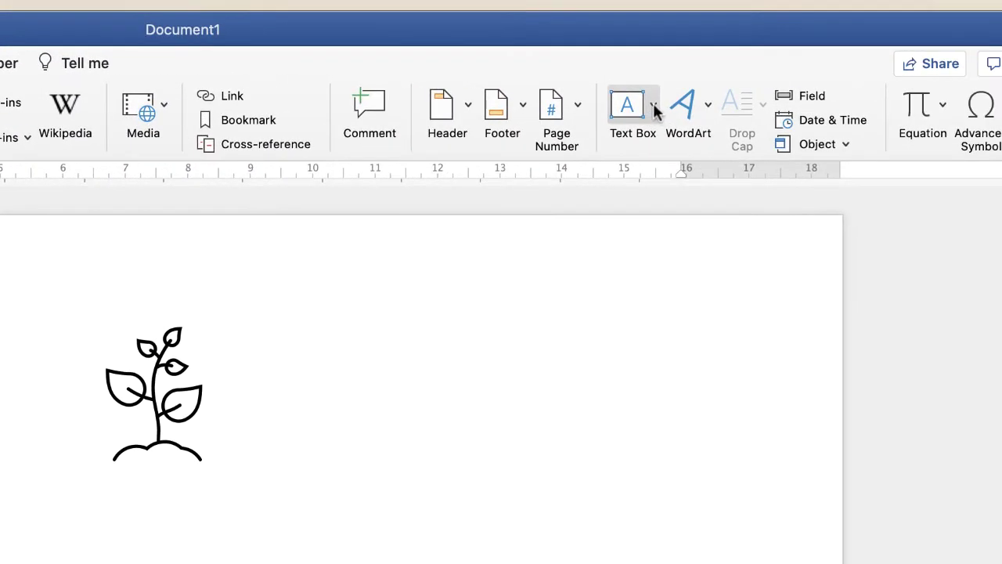
pyautogui.click(654, 105)
pyautogui.click(680, 143)
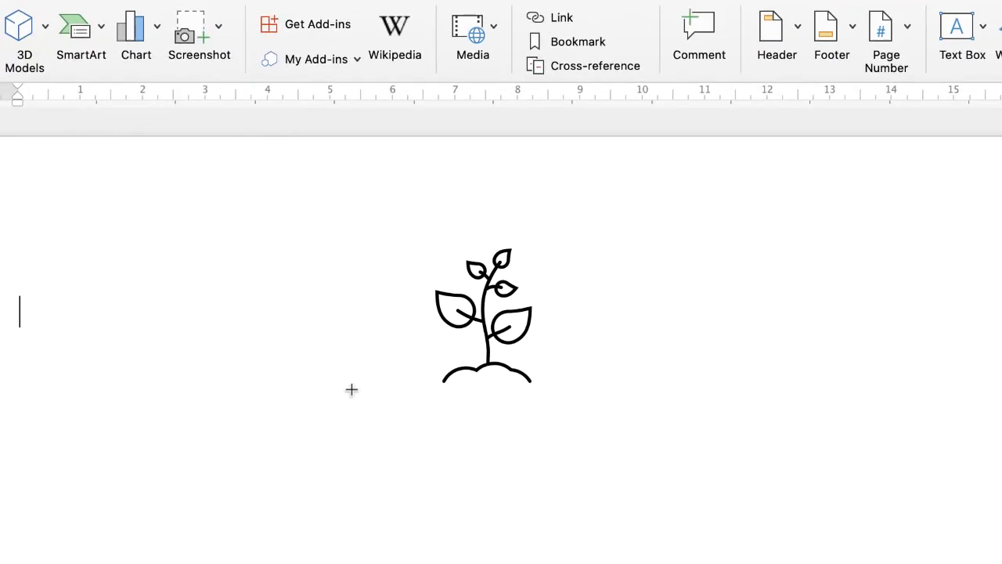
pyautogui.moveTo(352, 389)
pyautogui.mouseDown()
pyautogui.moveTo(357, 445)
pyautogui.moveTo(593, 437)
pyautogui.moveTo(626, 447)
pyautogui.mouseUp()
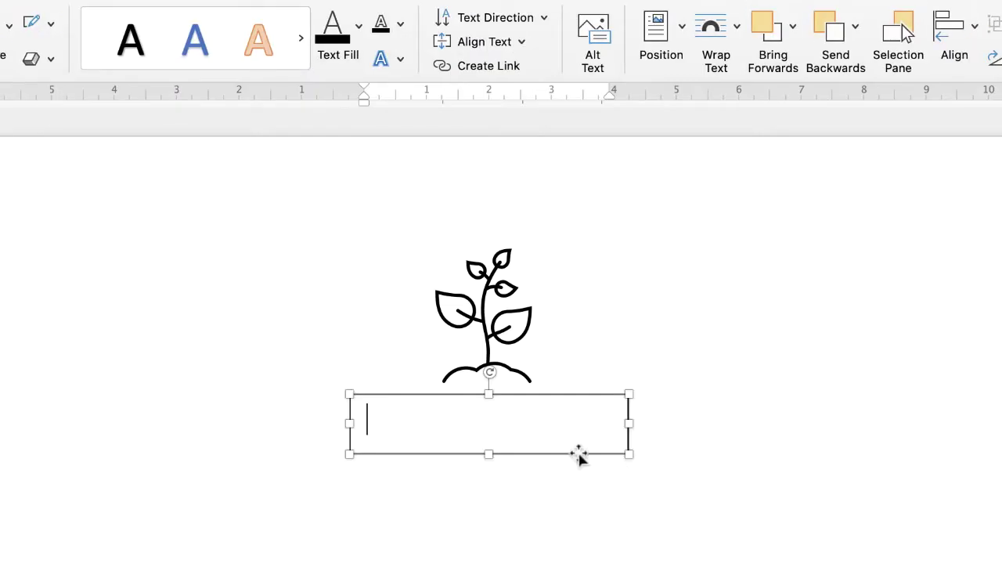
pyautogui.write('LAND LOVE')
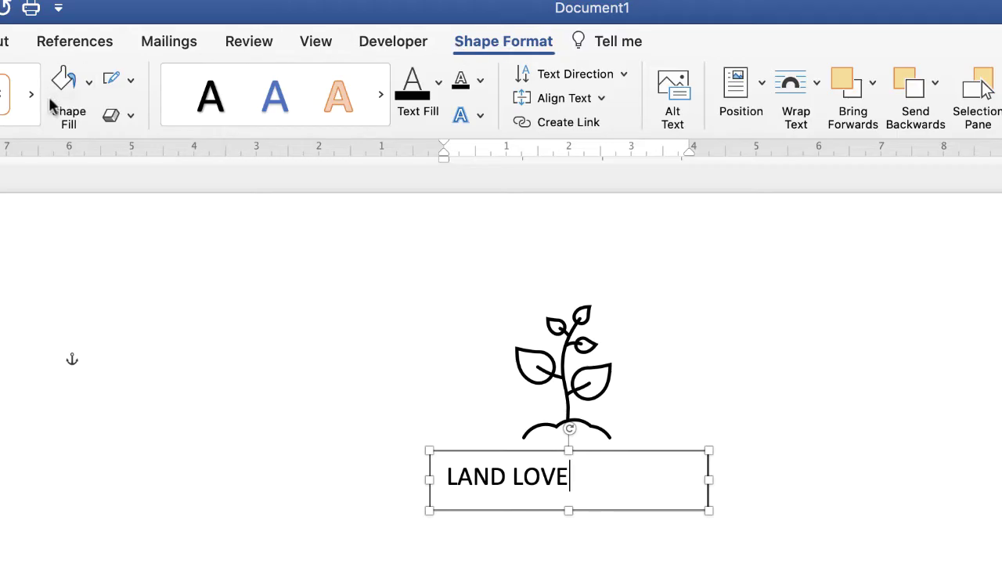
# Remove the fill and the outline from the LAND LOVE text box.
pyautogui.click(88, 85)
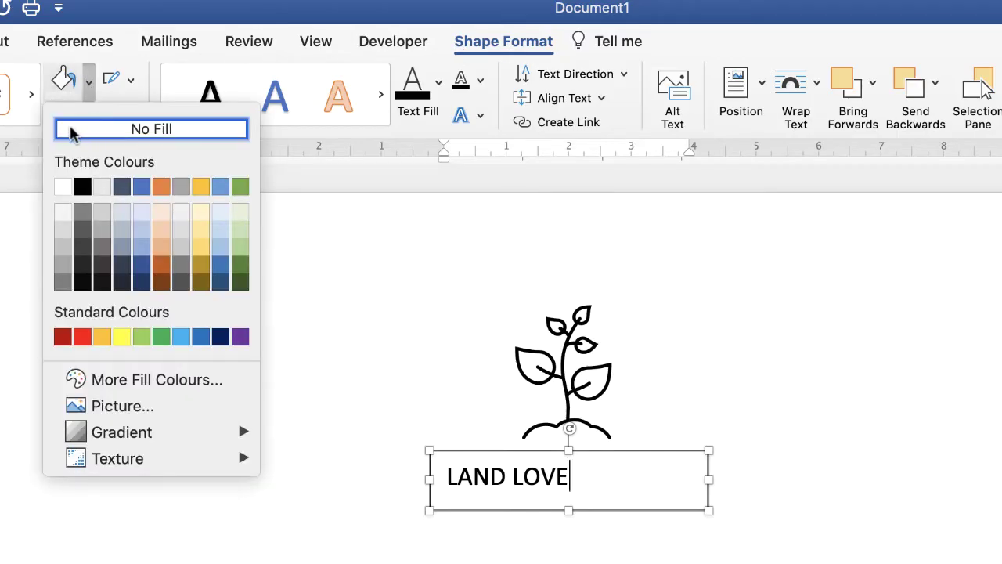
pyautogui.click(99, 133)
pyautogui.click(130, 80)
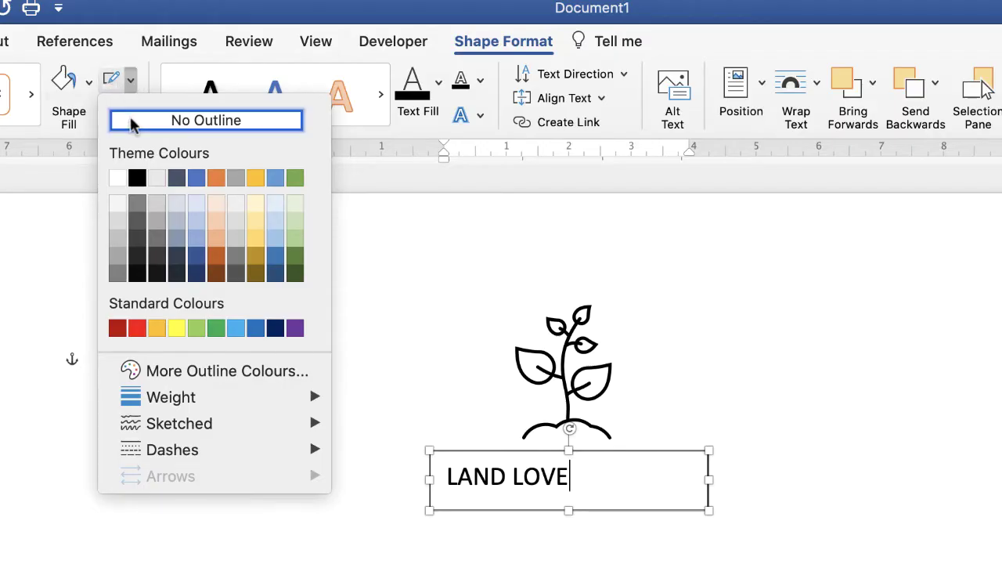
pyautogui.click(133, 119)
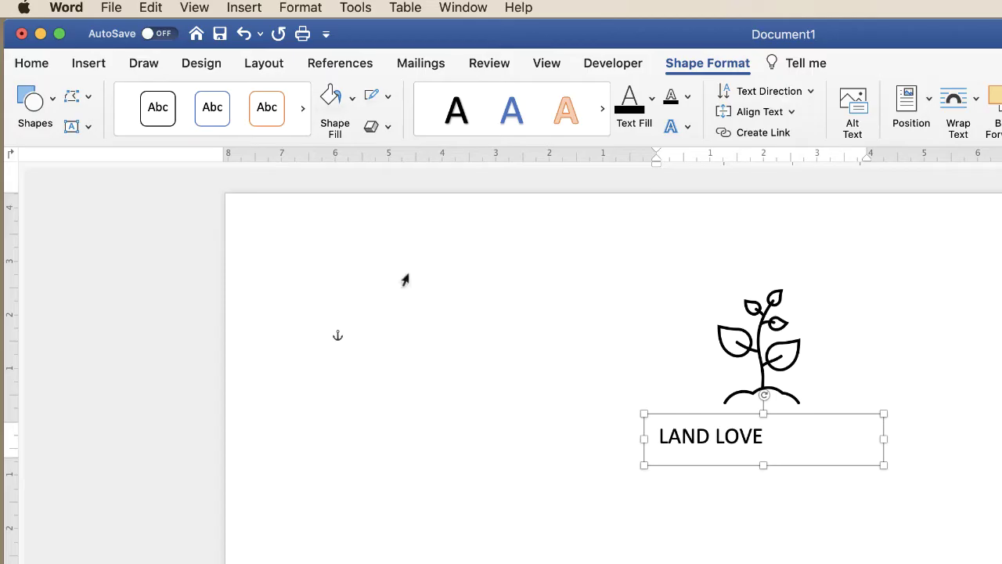
# Centre the LAND LOVE text in its box and set its font to Andale Mono.
pyautogui.click(24, 67)
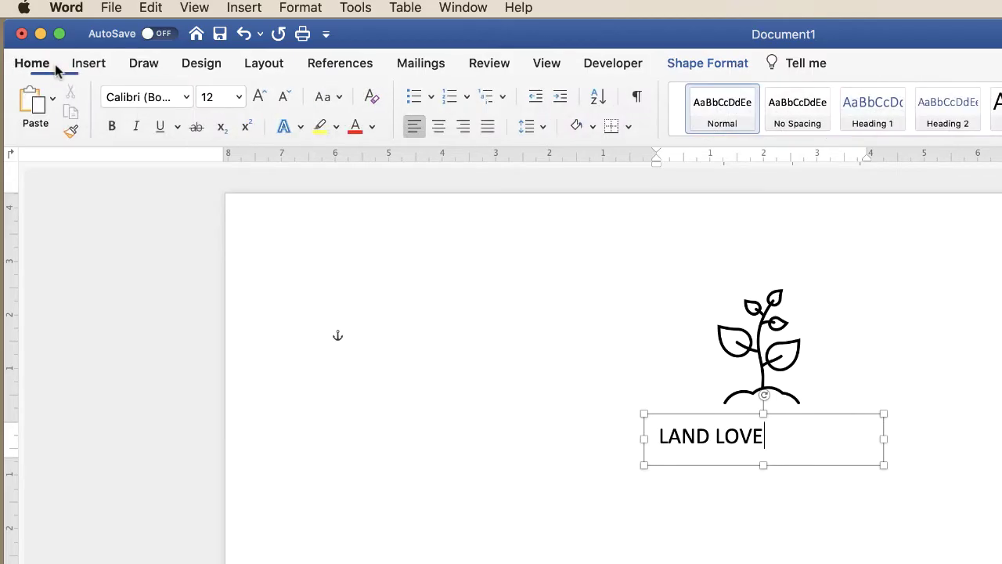
pyautogui.click(439, 126)
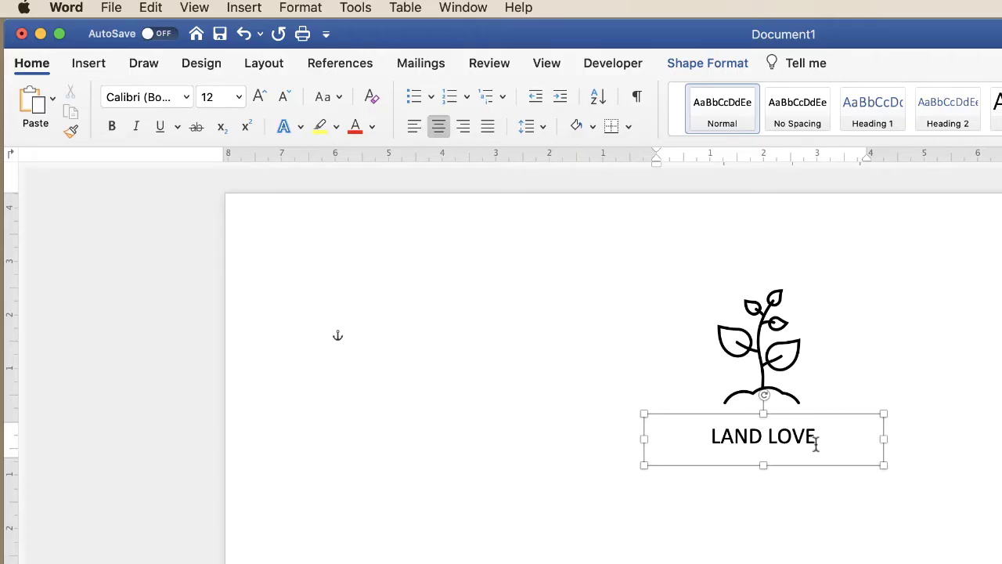
pyautogui.press('super+a')
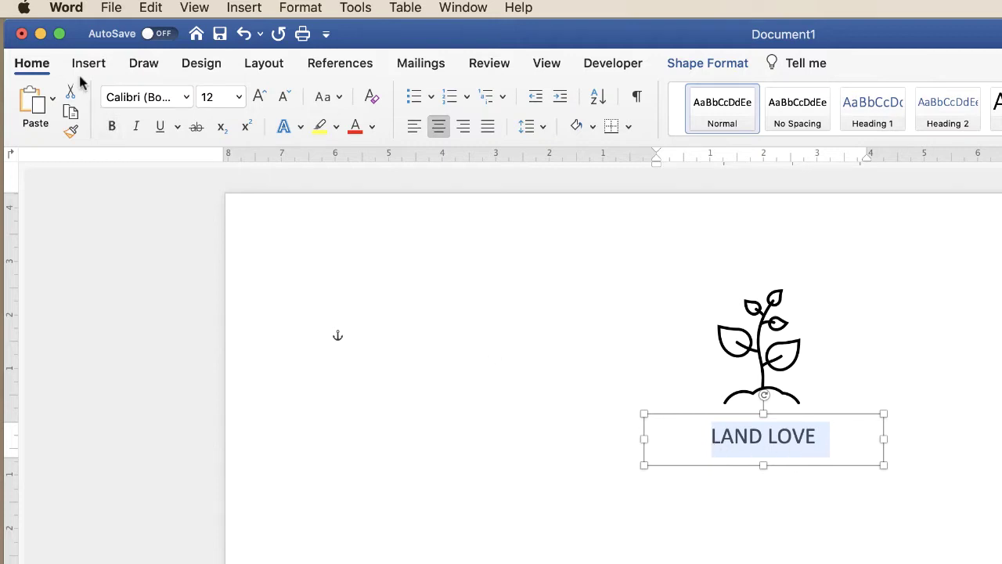
pyautogui.click(187, 97)
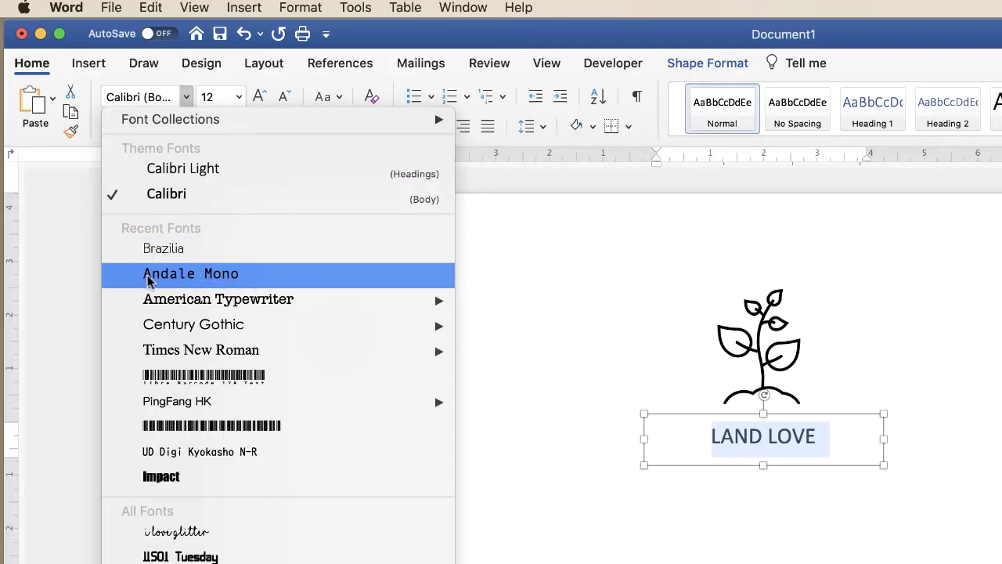
pyautogui.click(242, 276)
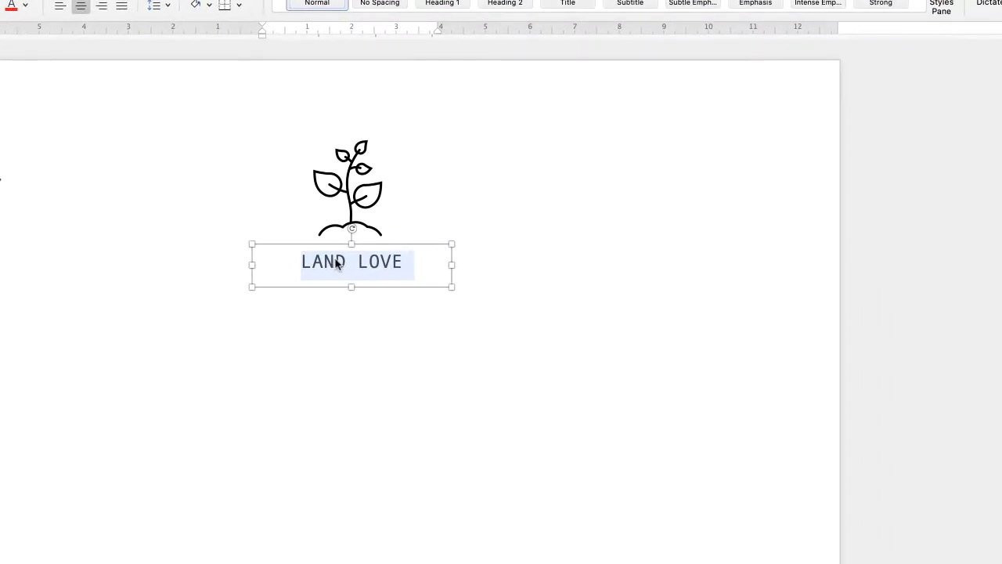
# Set the LAND LOVE text's character spacing to Expanded and raise the amount above 1.3 pt.
pyautogui.rightClick(741, 437)
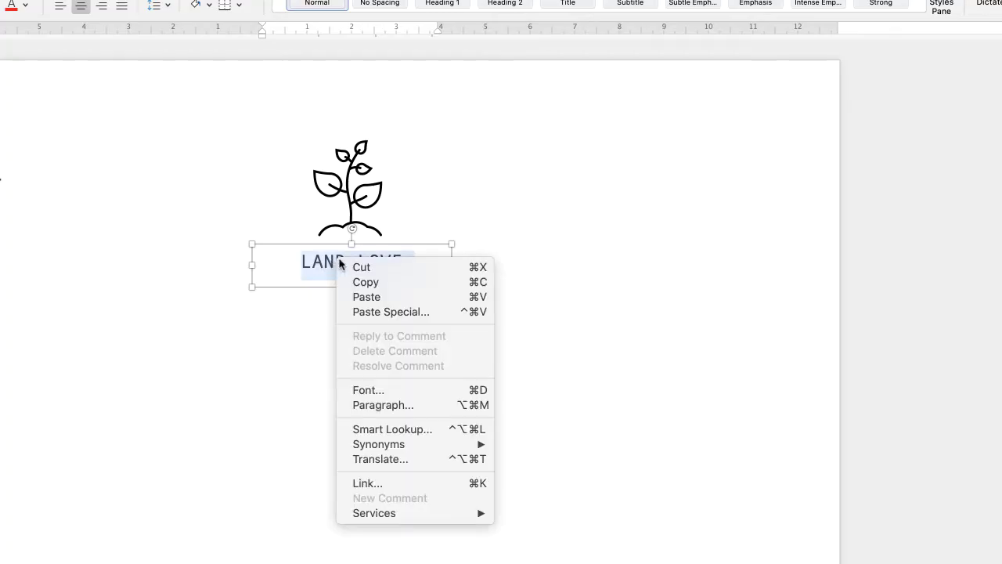
pyautogui.click(363, 390)
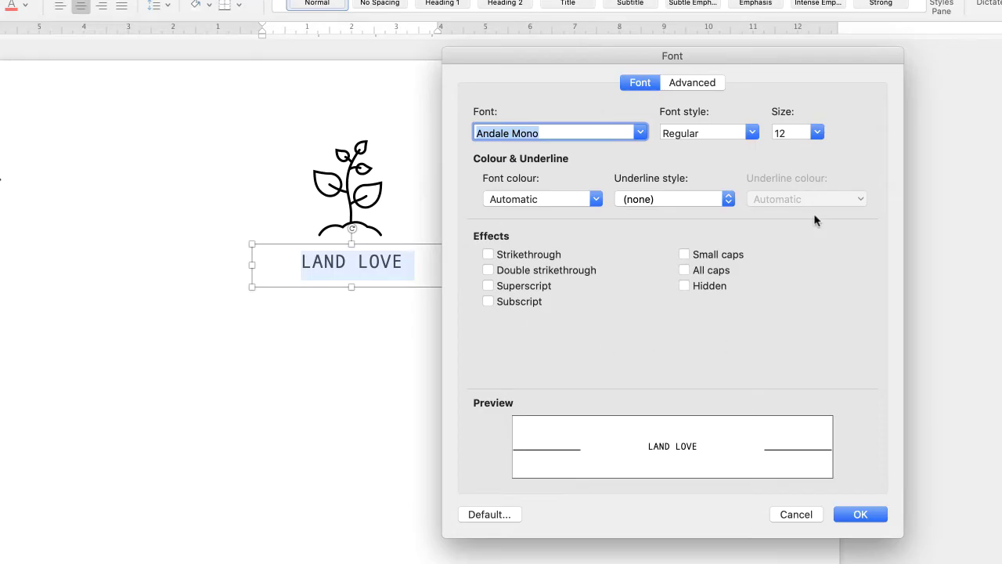
pyautogui.click(693, 82)
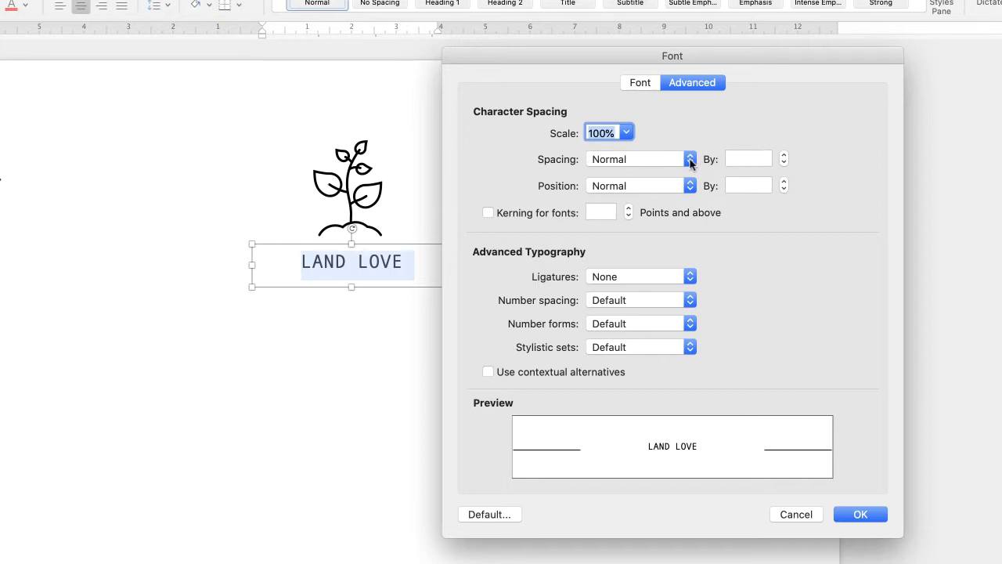
pyautogui.click(691, 160)
pyautogui.click(595, 175)
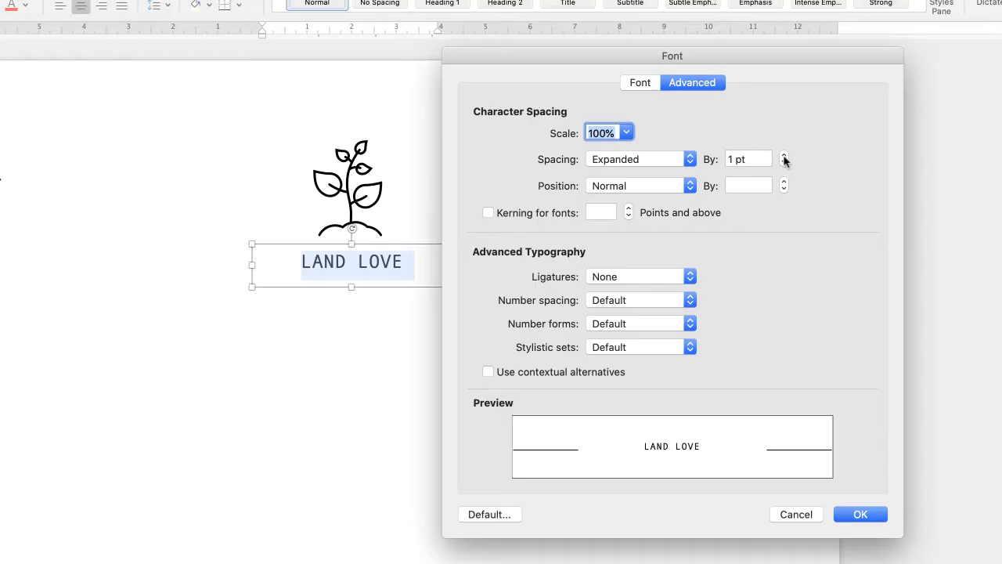
pyautogui.click(784, 156)
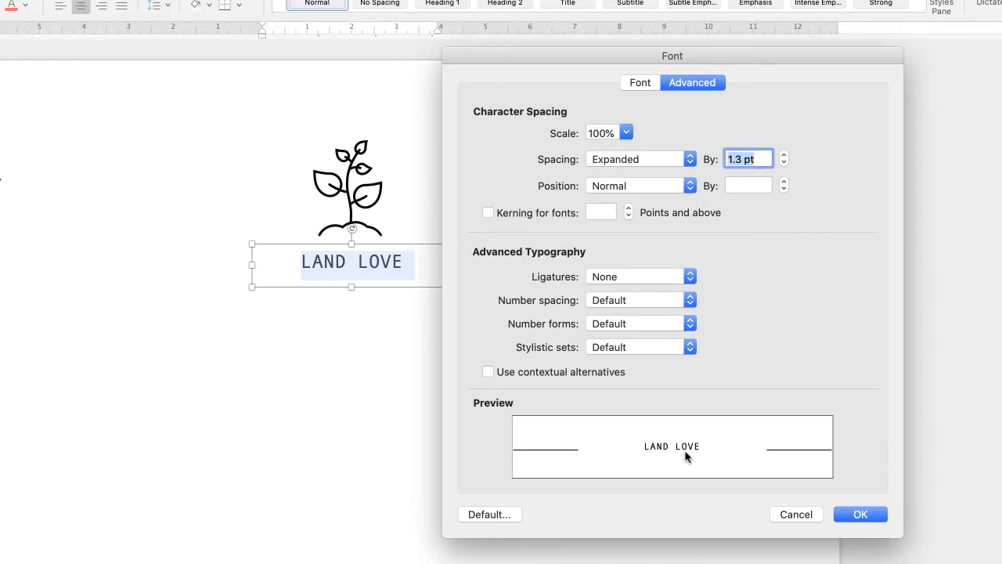
pyautogui.click(784, 156)
pyautogui.click(785, 155)
pyautogui.click(861, 514)
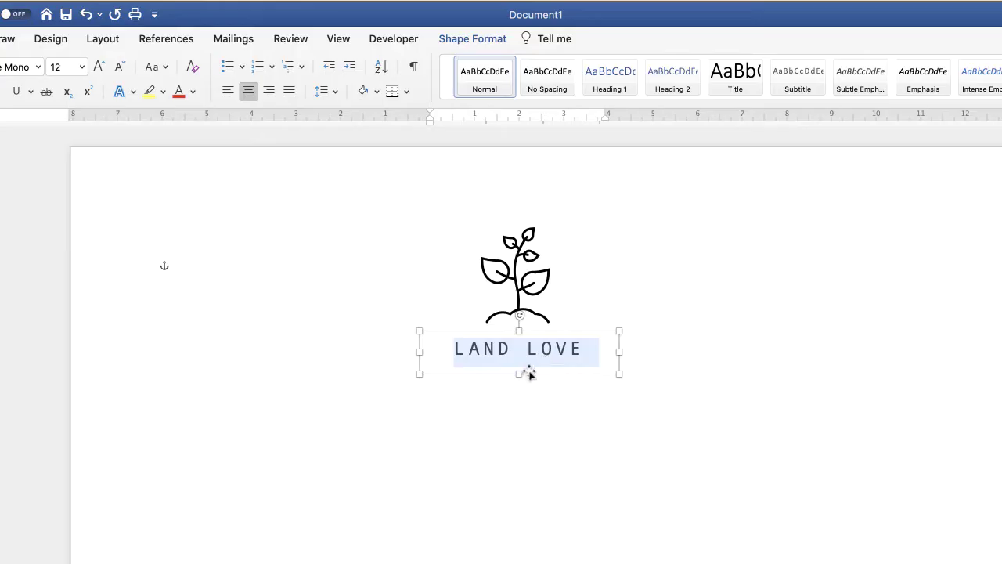
# Enlarge the LAND LOVE text to 18 pt, widening its box slightly and recentring it under the icon.
pyautogui.click(99, 69)
pyautogui.click(100, 70)
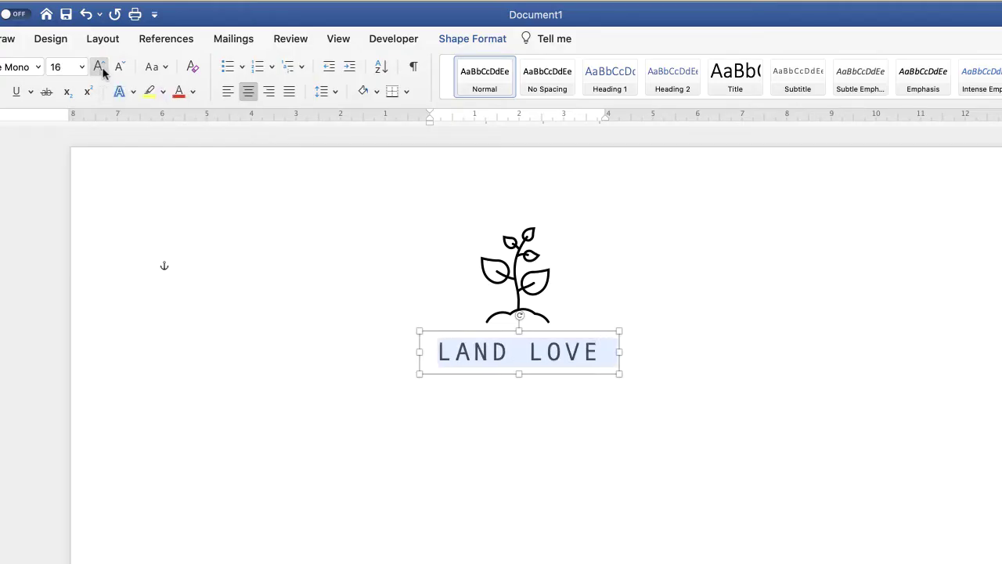
pyautogui.click(101, 70)
pyautogui.moveTo(620, 352); pyautogui.dragTo(638, 351)
pyautogui.moveTo(544, 357); pyautogui.dragTo(535, 356)
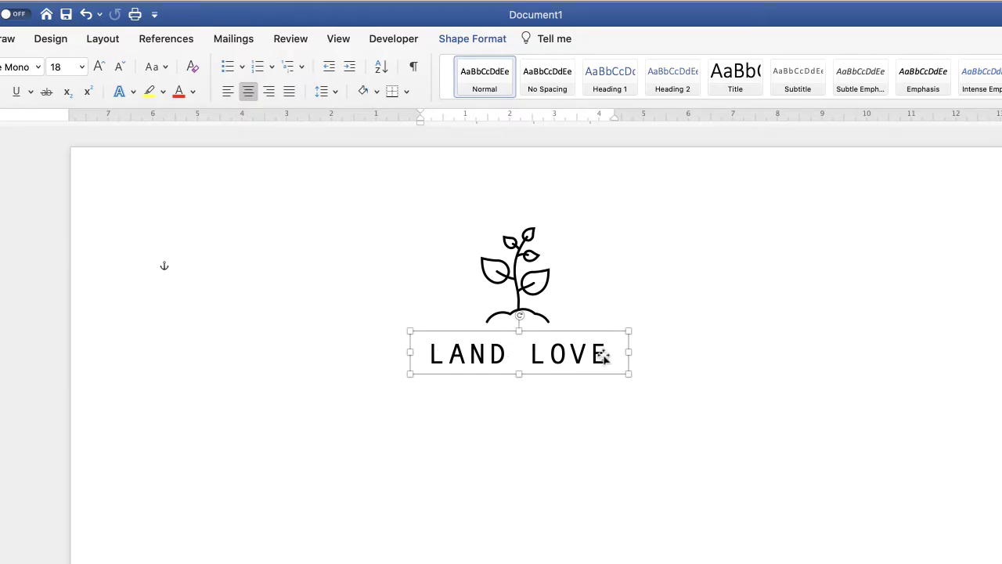
# Enlarge the LAND LOVE text to 28 pt, fit its box around the larger text and place it close beneath the icon.
pyautogui.press('super+a')
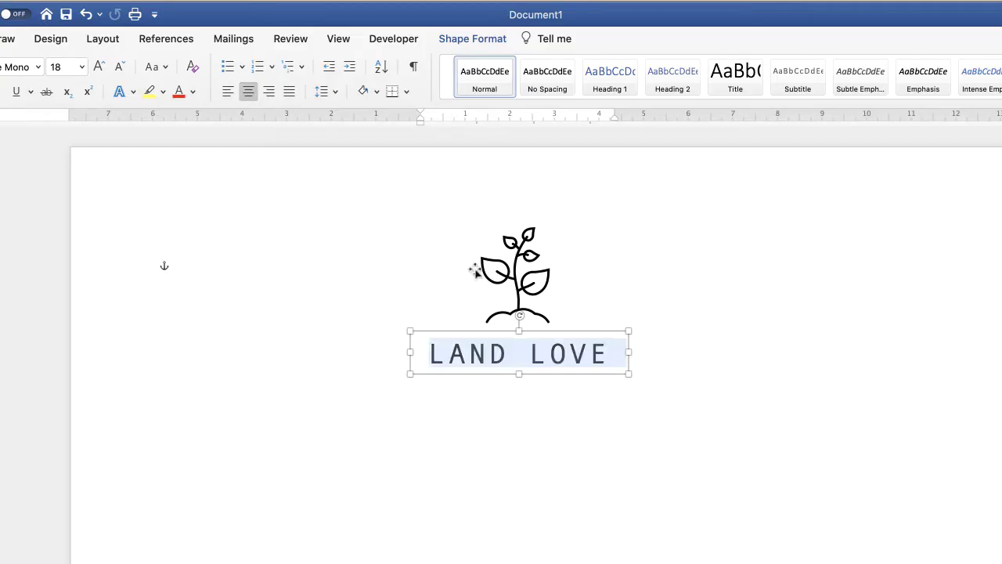
pyautogui.click(98, 68)
pyautogui.moveTo(622, 362); pyautogui.dragTo(581, 354)
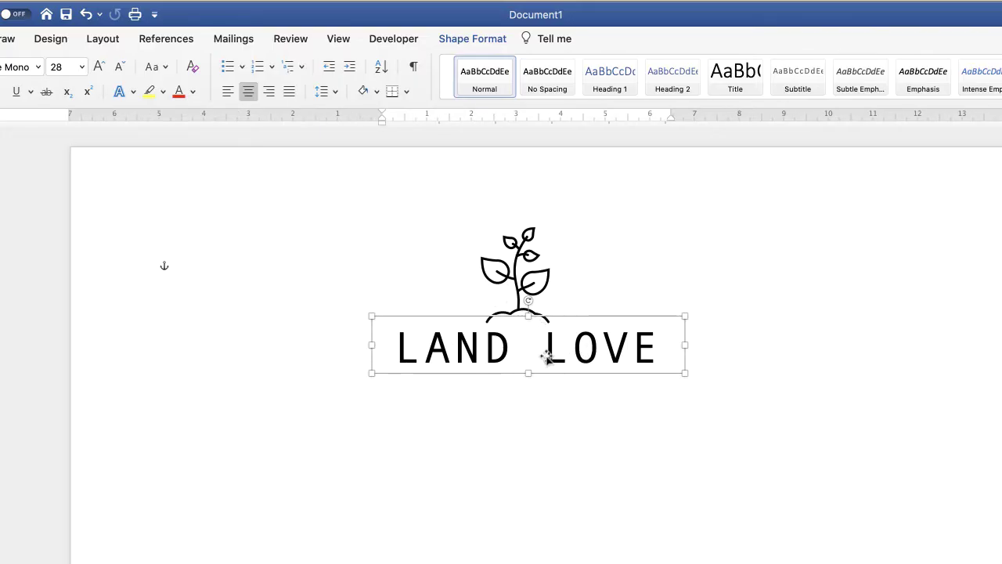
pyautogui.click(513, 390)
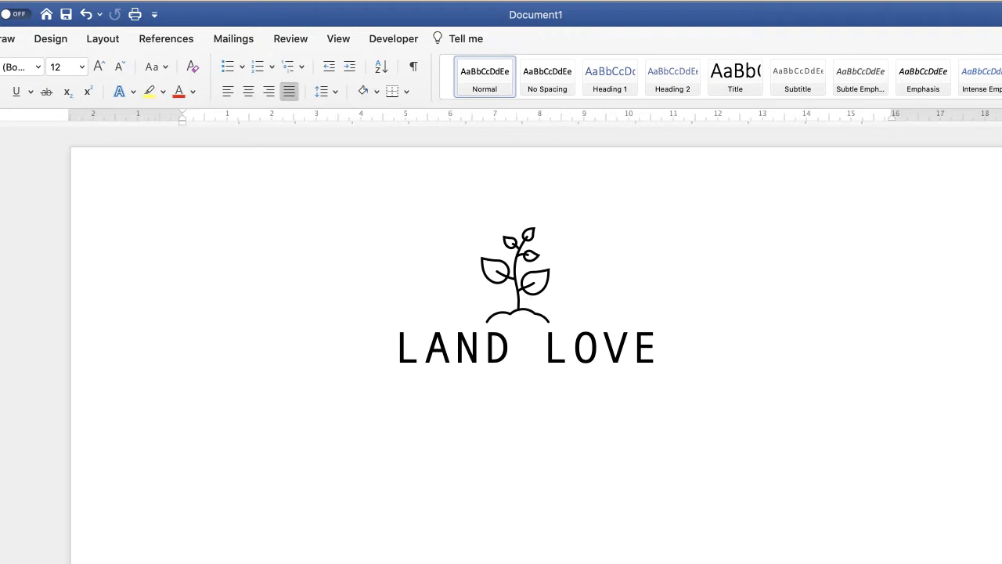
# Duplicate the LAND LOVE text box and place the copy directly beneath the original, aligned with it.
pyautogui.click(618, 354)
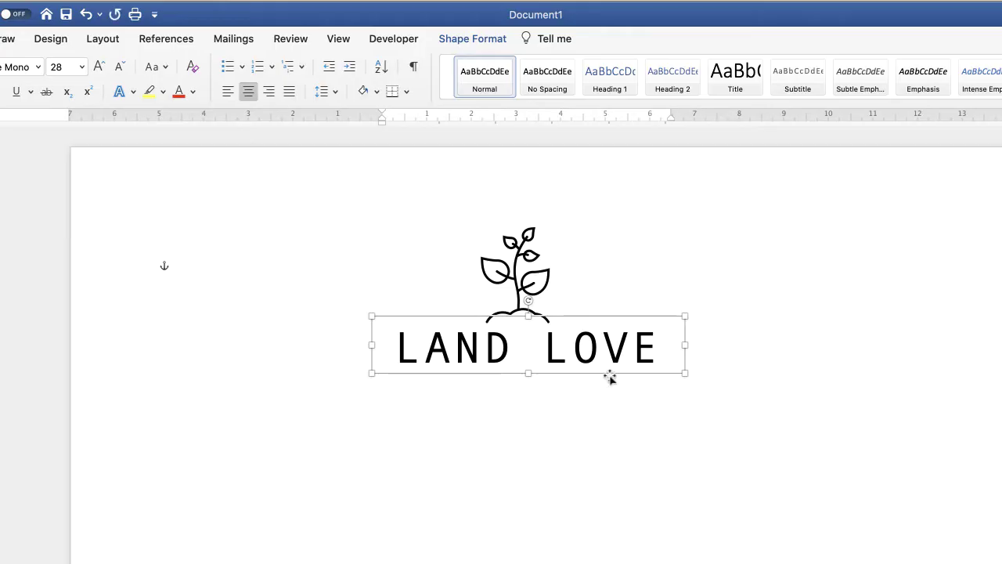
pyautogui.press('super+v')
pyautogui.moveTo(584, 374); pyautogui.dragTo(565, 415)
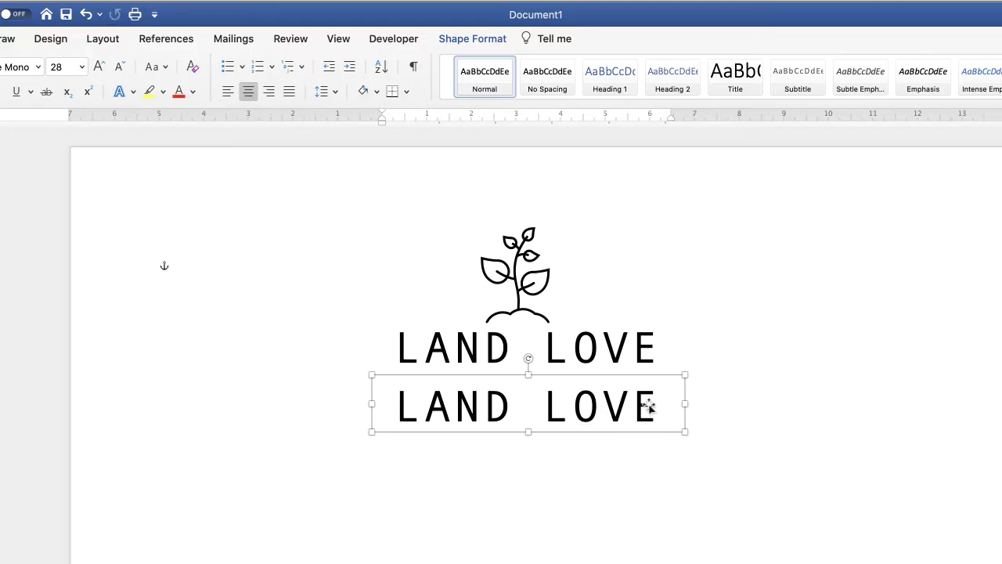
# Replace the copied box's text with GARDEN CENTRE and widen the box so the text fits on one line.
pyautogui.click(650, 406)
pyautogui.tripleClick(648, 406)
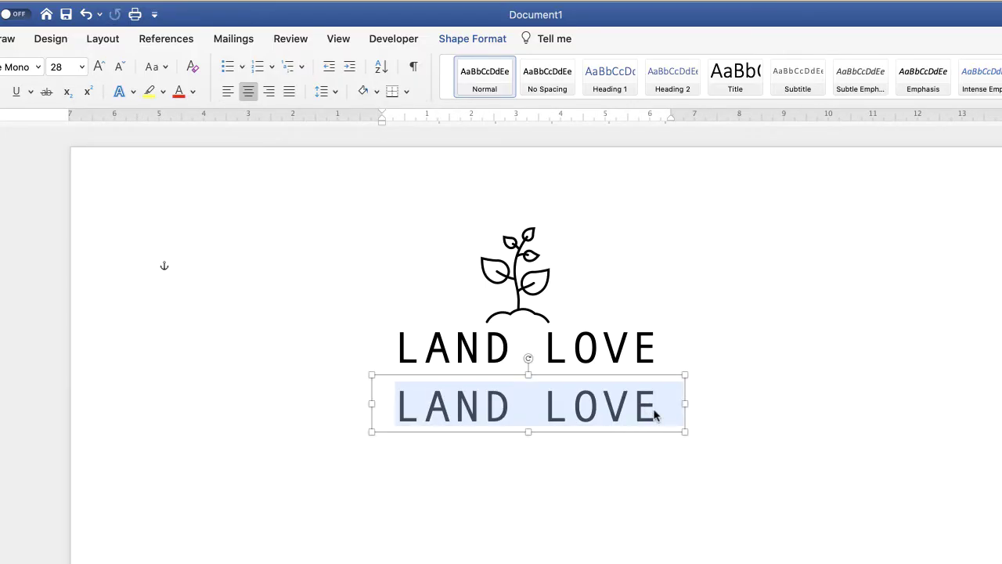
pyautogui.write('GARDEN')
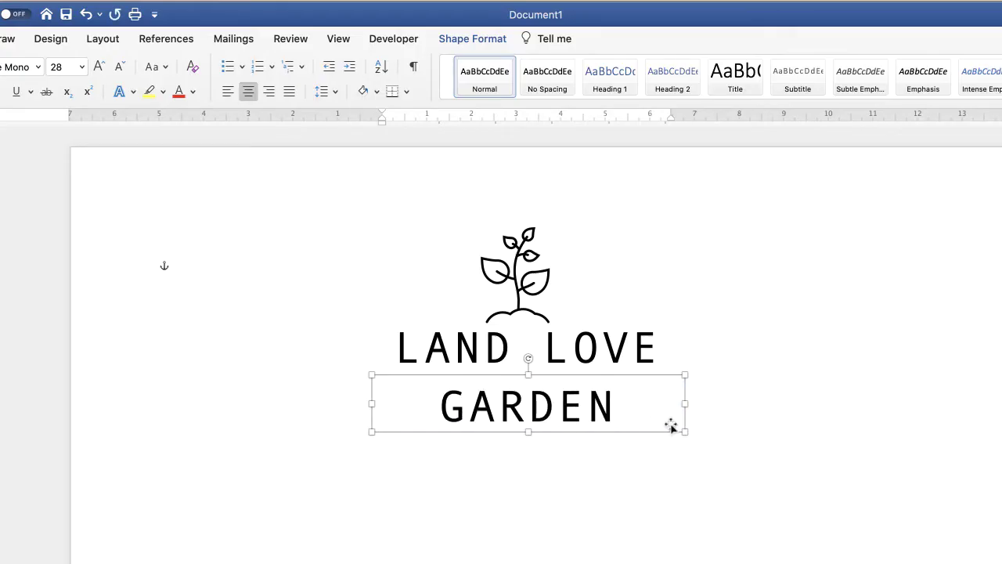
pyautogui.moveTo(686, 403); pyautogui.dragTo(841, 407)
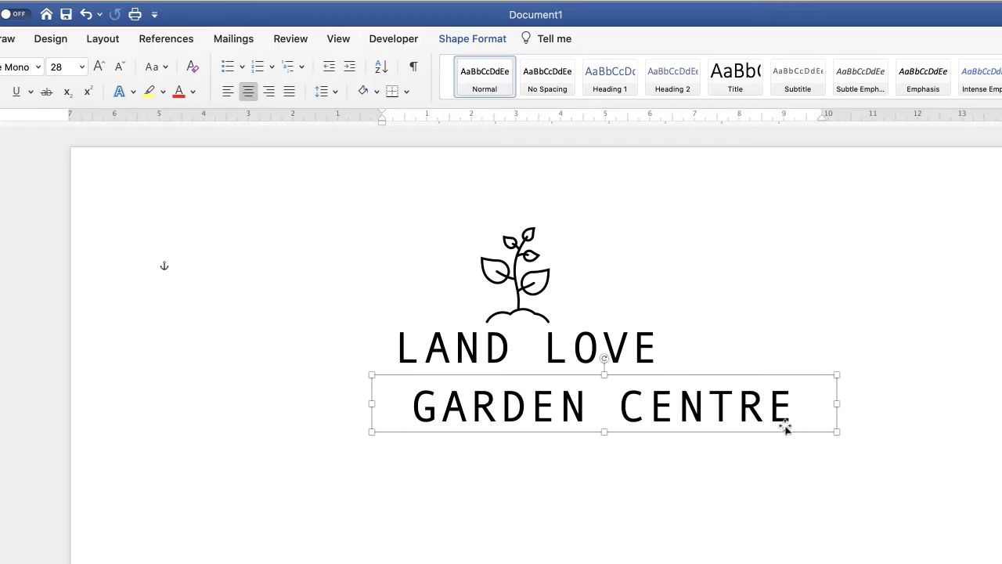
# Set the GARDEN CENTRE text's font to Brazilia and reduce its size to 20 pt.
pyautogui.tripleClick(731, 407)
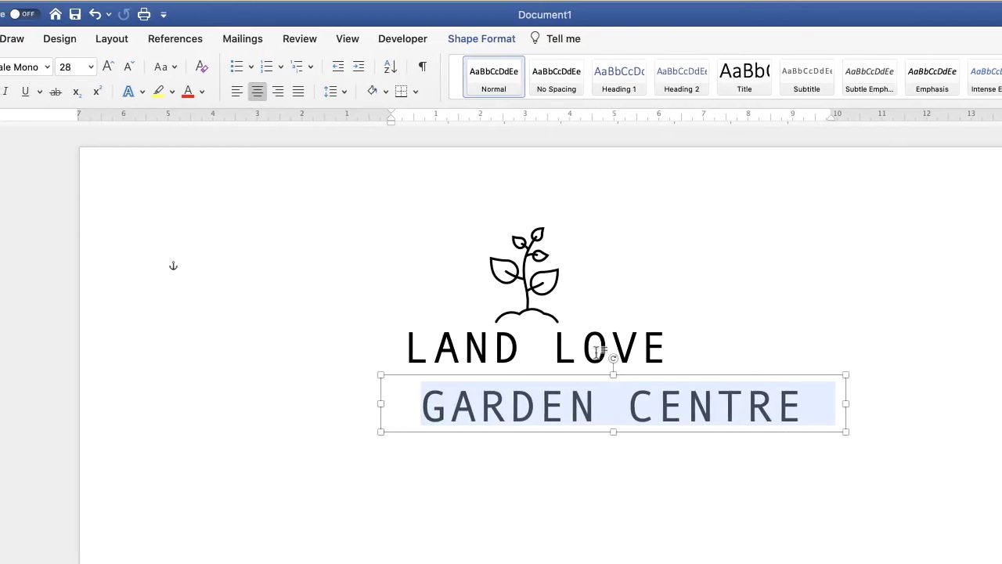
pyautogui.click(122, 68)
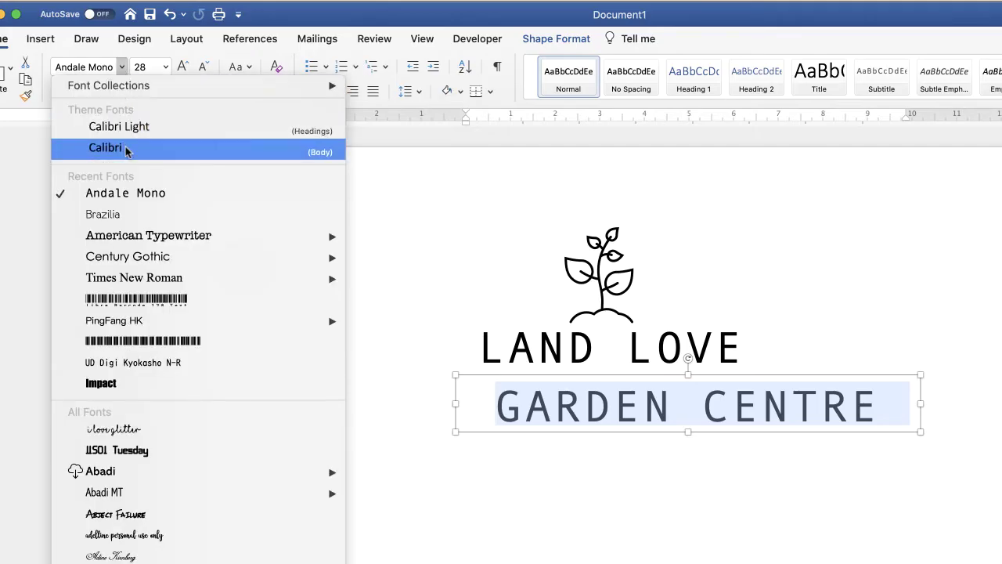
pyautogui.click(96, 218)
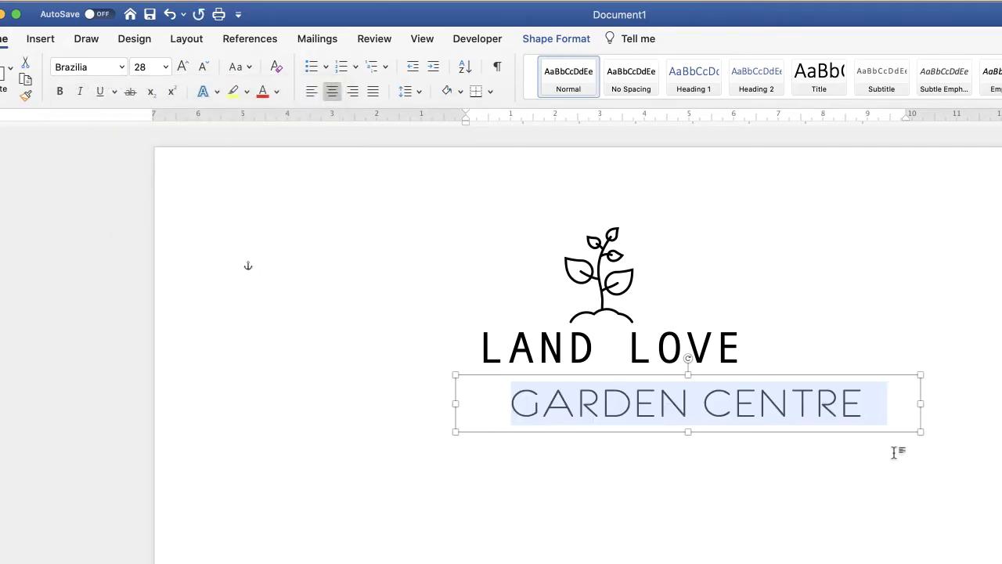
pyautogui.click(202, 70)
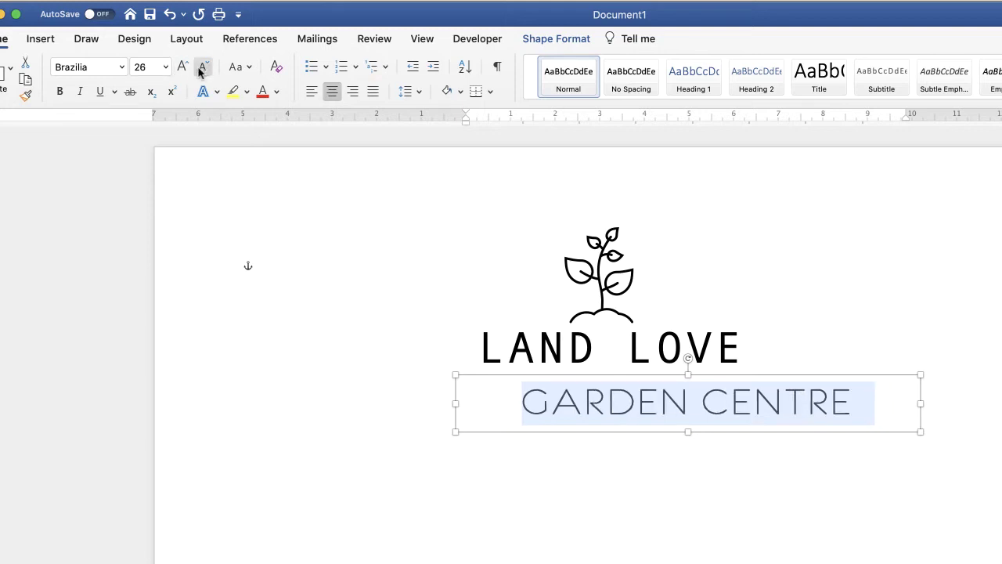
pyautogui.click(202, 70)
pyautogui.click(203, 70)
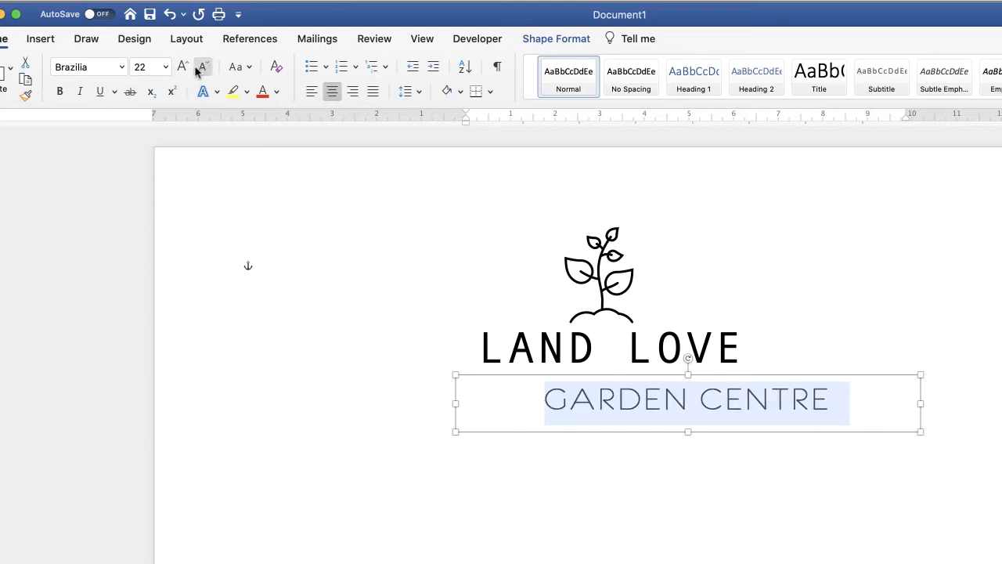
pyautogui.click(202, 70)
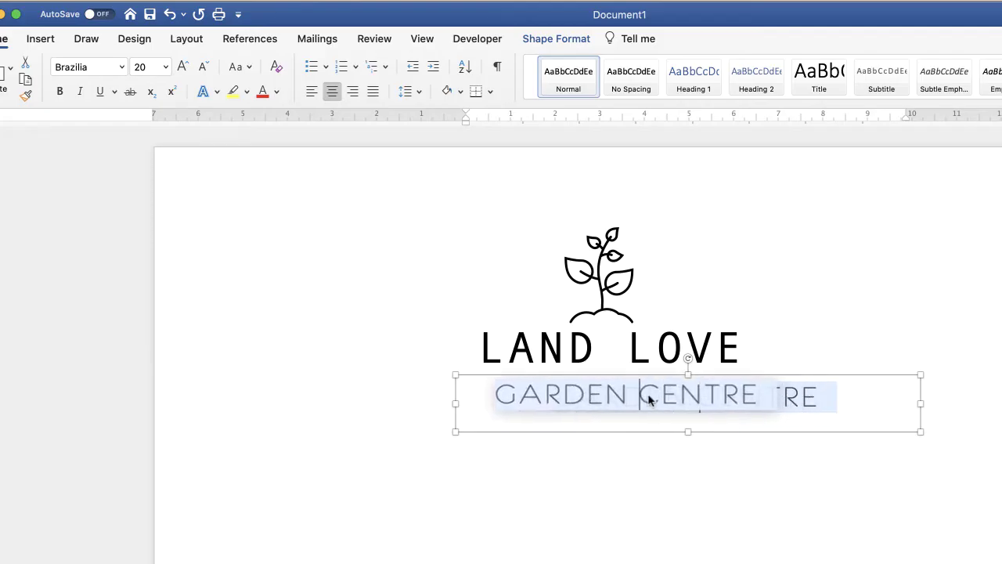
# Review the GARDEN CENTRE box's text wrapping options and place the box centred close beneath LAND LOVE.
pyautogui.click(701, 401)
pyautogui.moveTo(789, 374); pyautogui.dragTo(718, 372)
pyautogui.rightClick(581, 283)
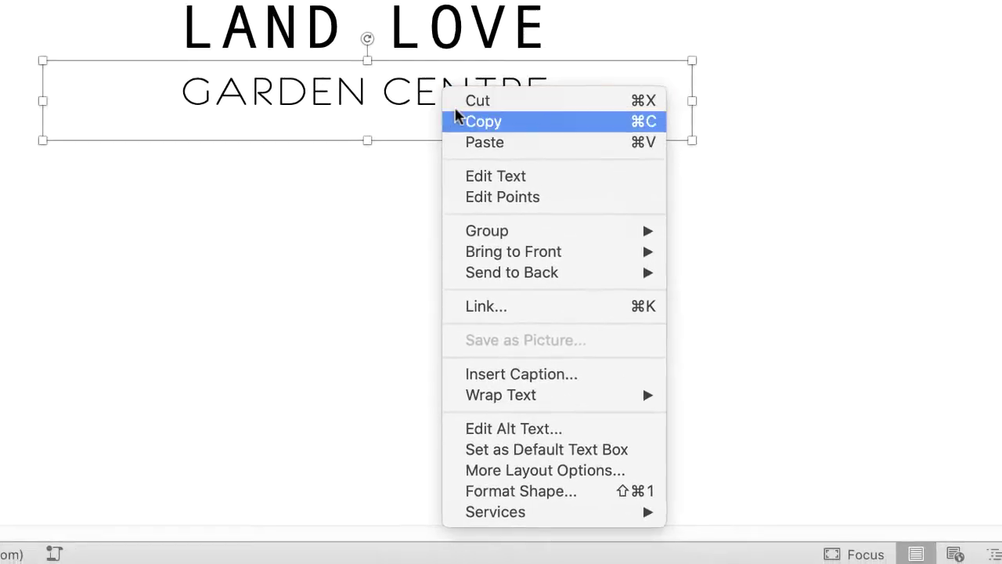
pyautogui.moveTo(600, 530)
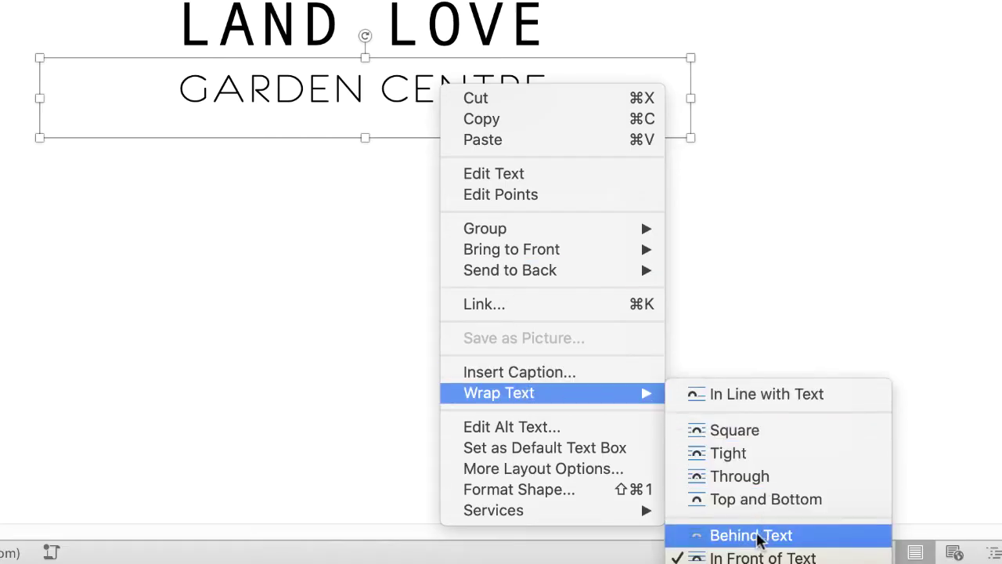
pyautogui.click(339, 174)
pyautogui.moveTo(403, 60); pyautogui.dragTo(395, 29)
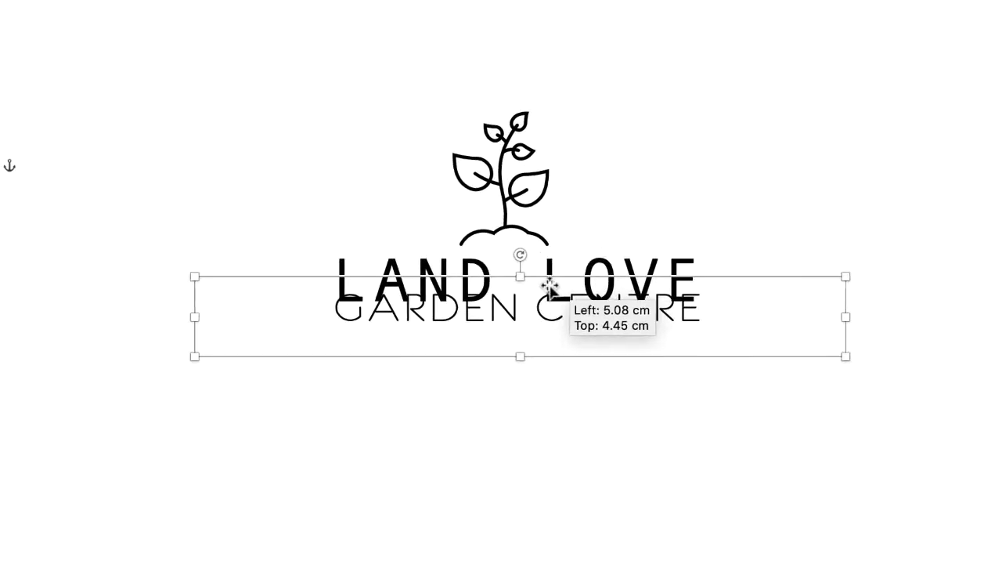
pyautogui.moveTo(549, 286); pyautogui.dragTo(558, 307)
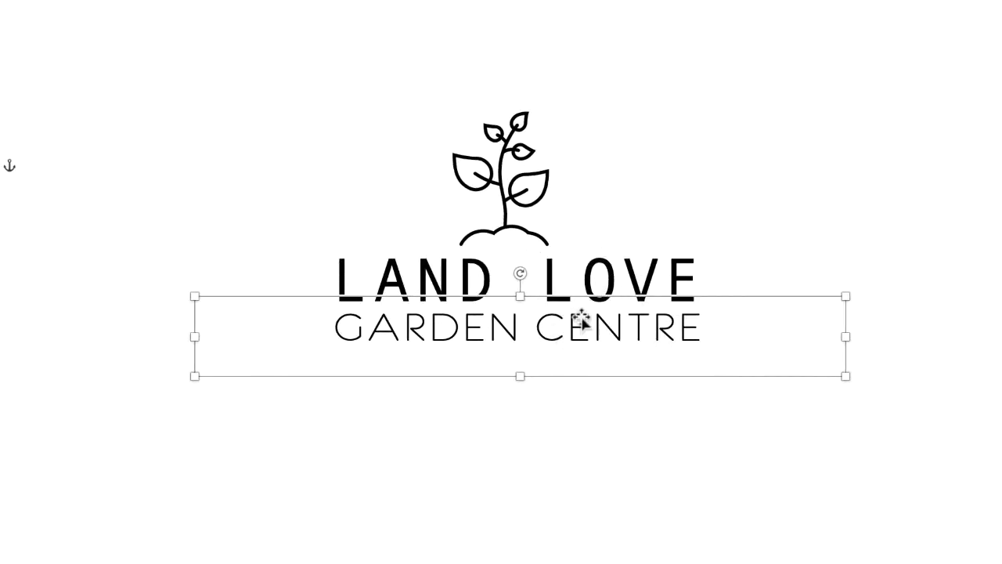
pyautogui.click(569, 517)
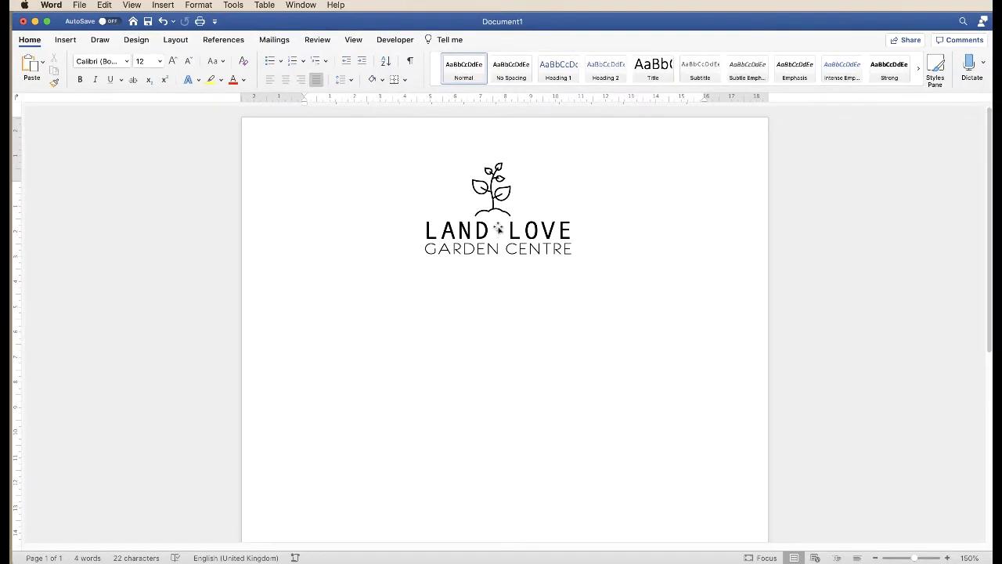
# Reduce the GARDEN CENTRE text to 18 pt and deselect its text box.
pyautogui.click(533, 249)
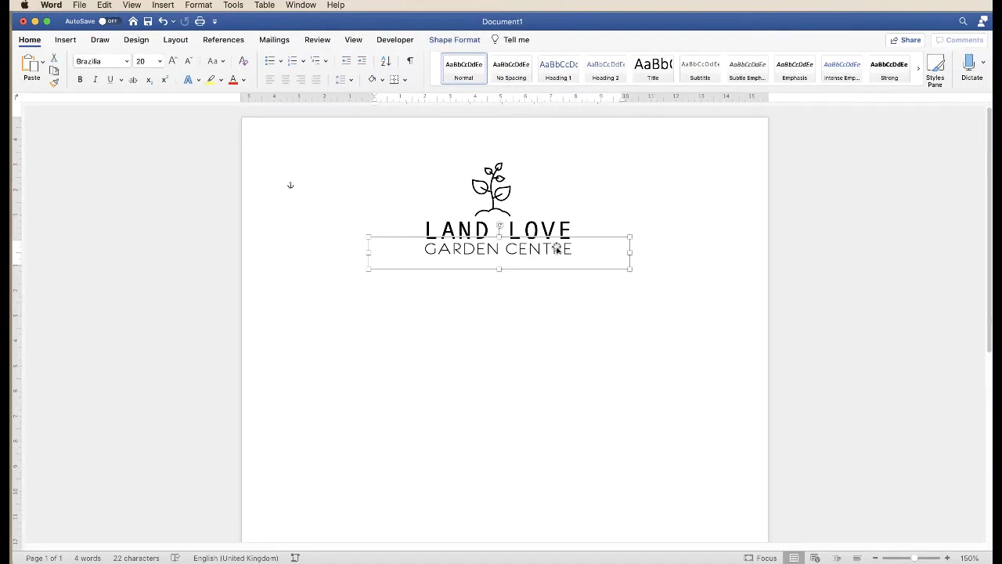
pyautogui.doubleClick(557, 251)
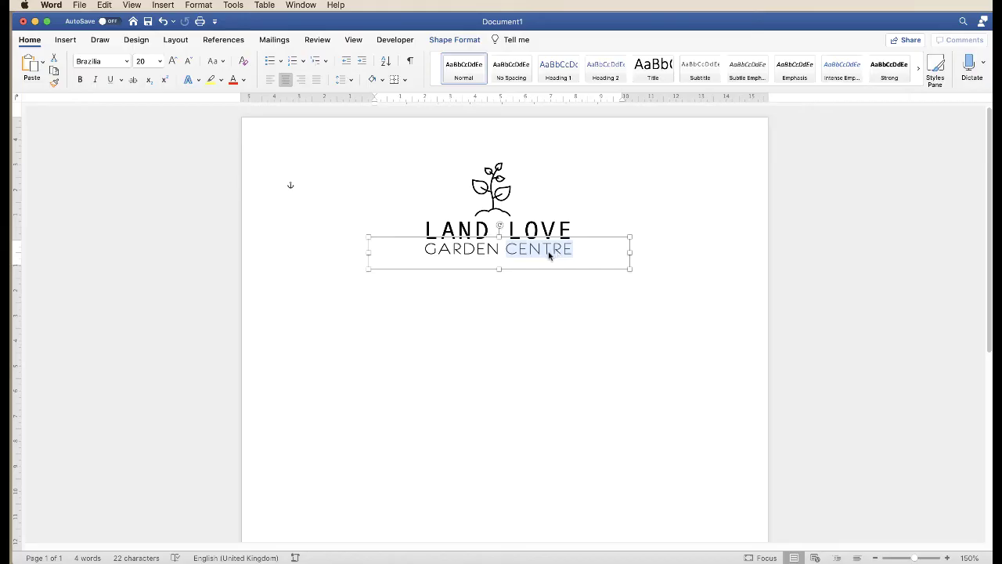
pyautogui.tripleClick(548, 255)
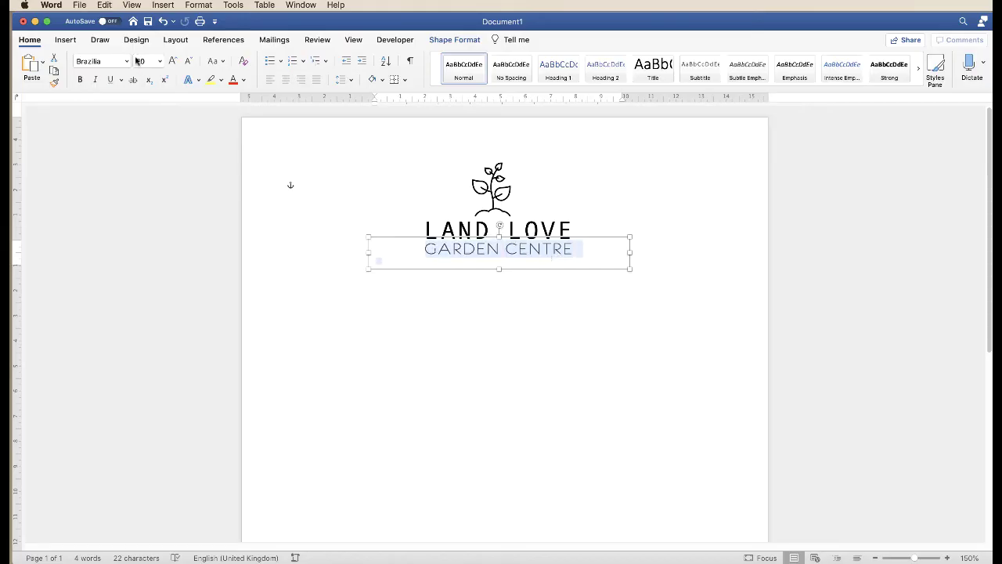
pyautogui.click(187, 63)
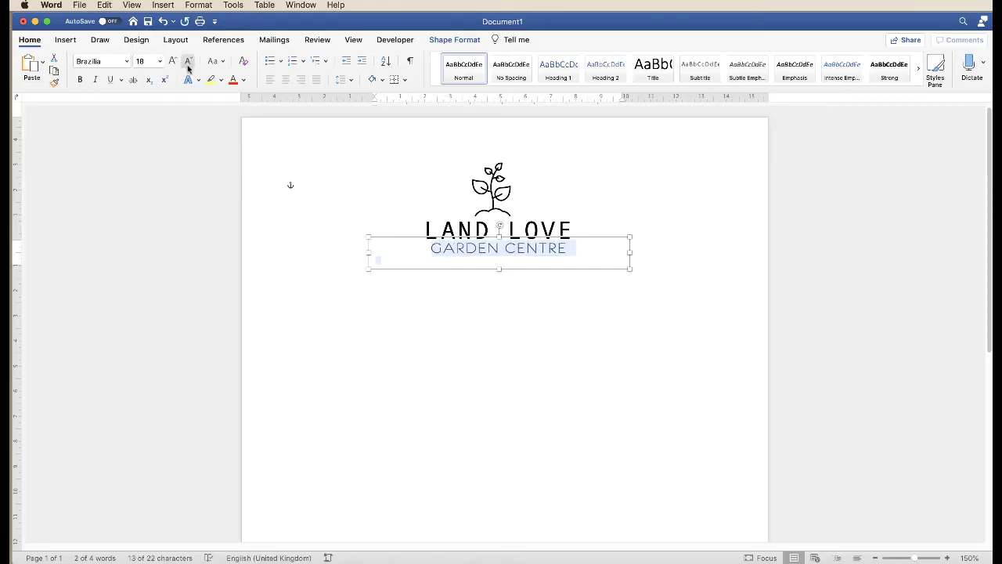
pyautogui.click(521, 340)
# Copy the GARDEN CENTRE text and place the insertion point in the blank area below the logo.
pyautogui.click(500, 257)
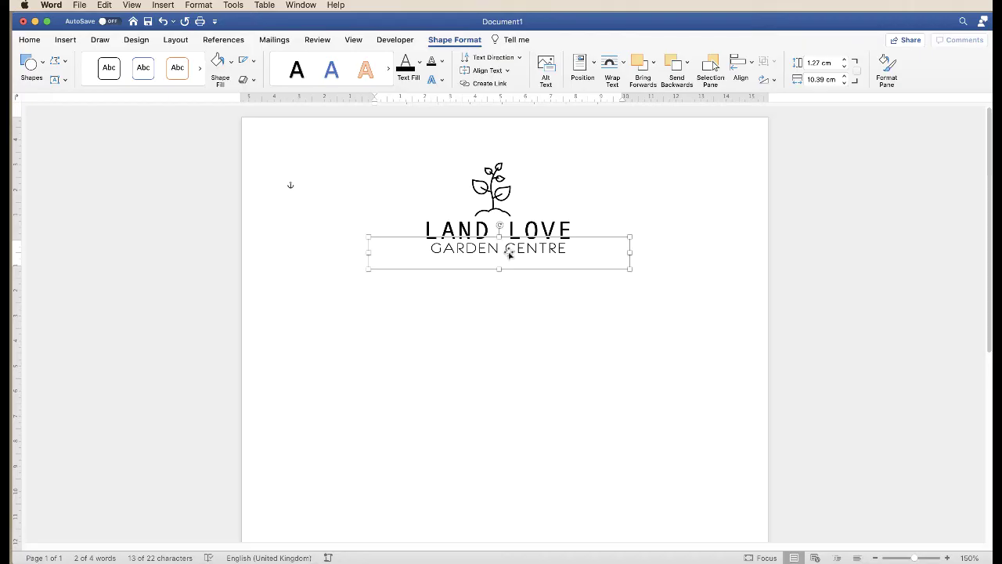
pyautogui.moveTo(549, 248); pyautogui.dragTo(459, 261)
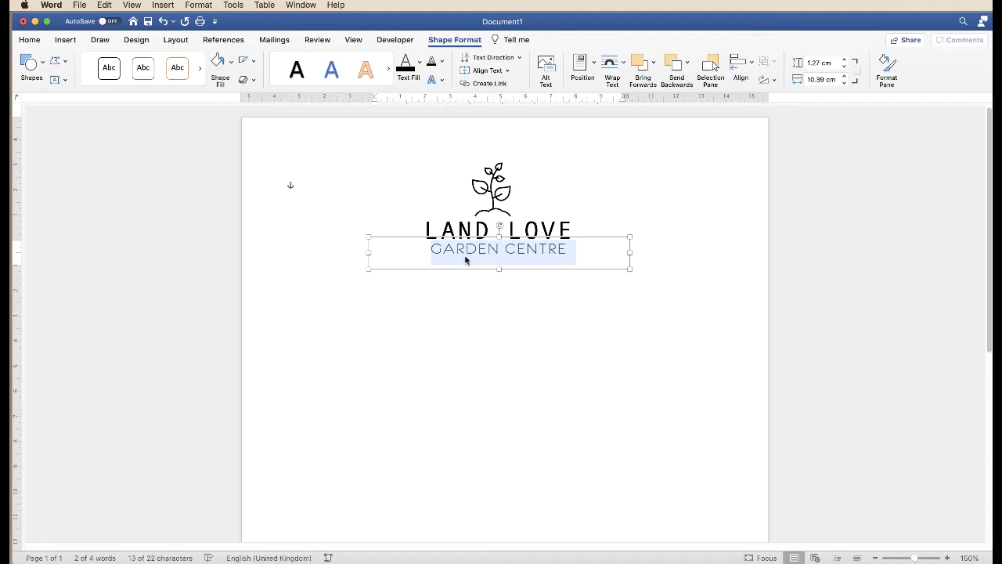
pyautogui.click(474, 303)
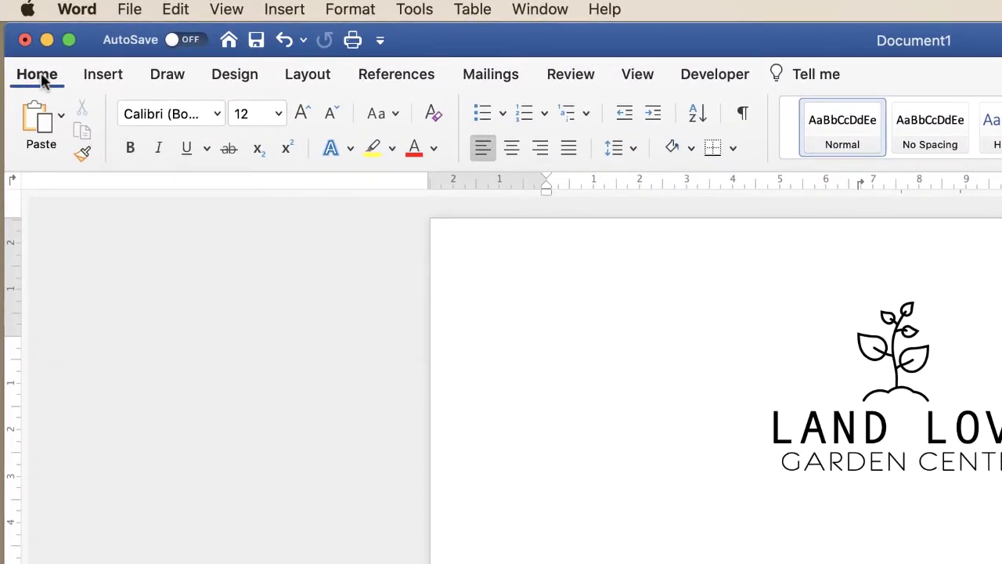
pyautogui.click(61, 115)
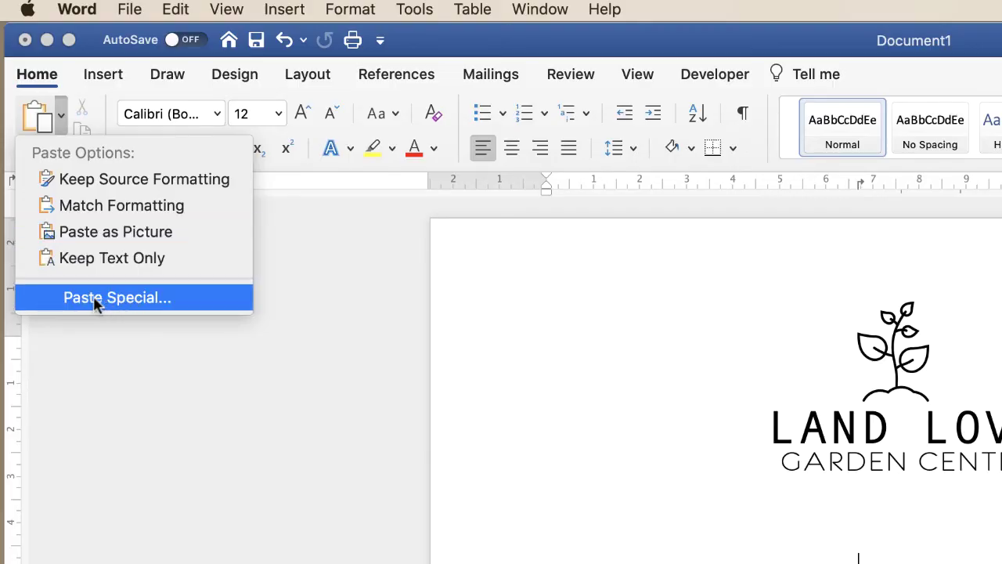
pyautogui.click(142, 298)
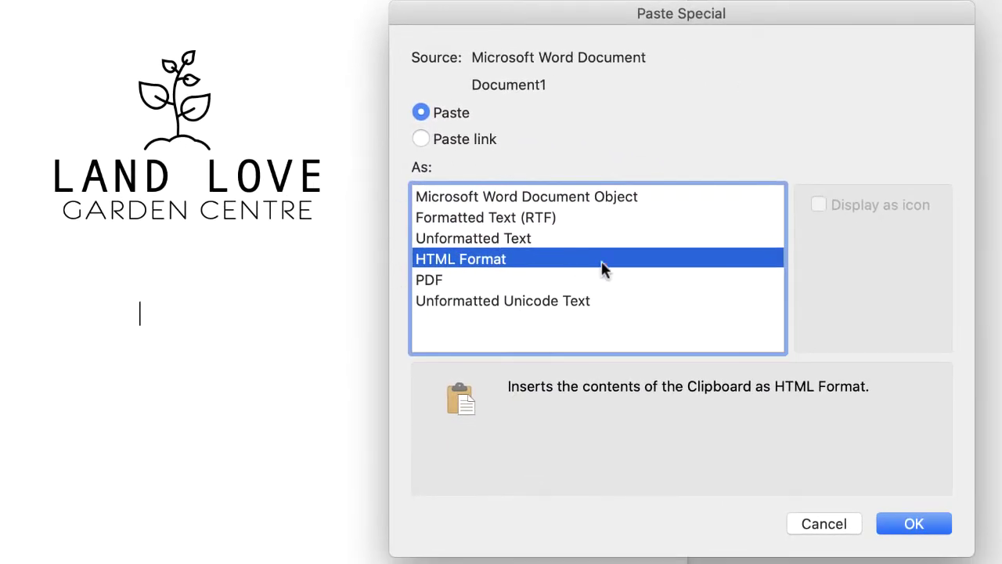
pyautogui.click(822, 523)
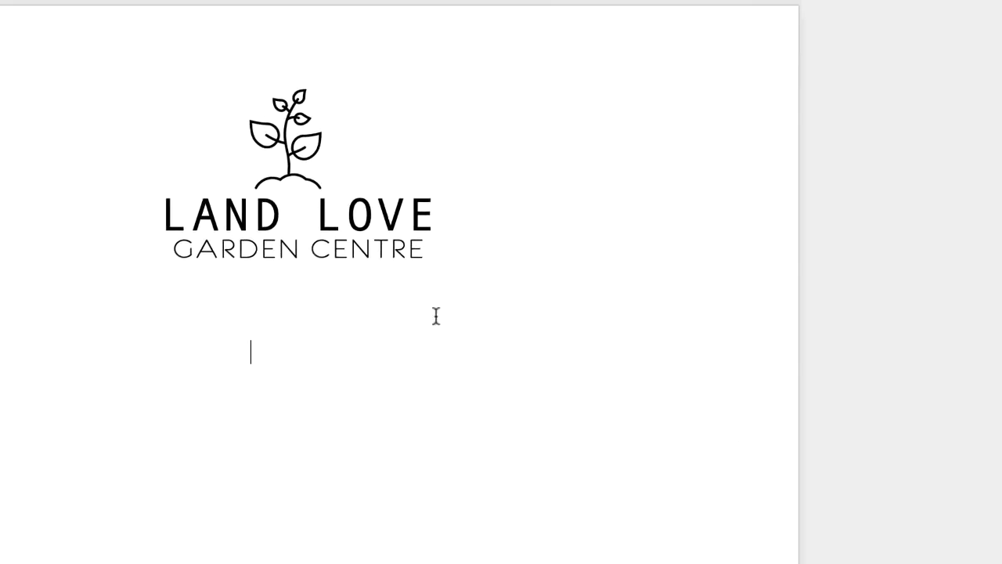
# Paste the copied GARDEN CENTRE text as a picture below the logo and set its text wrapping to In Front of Text.
pyautogui.click(22, 114)
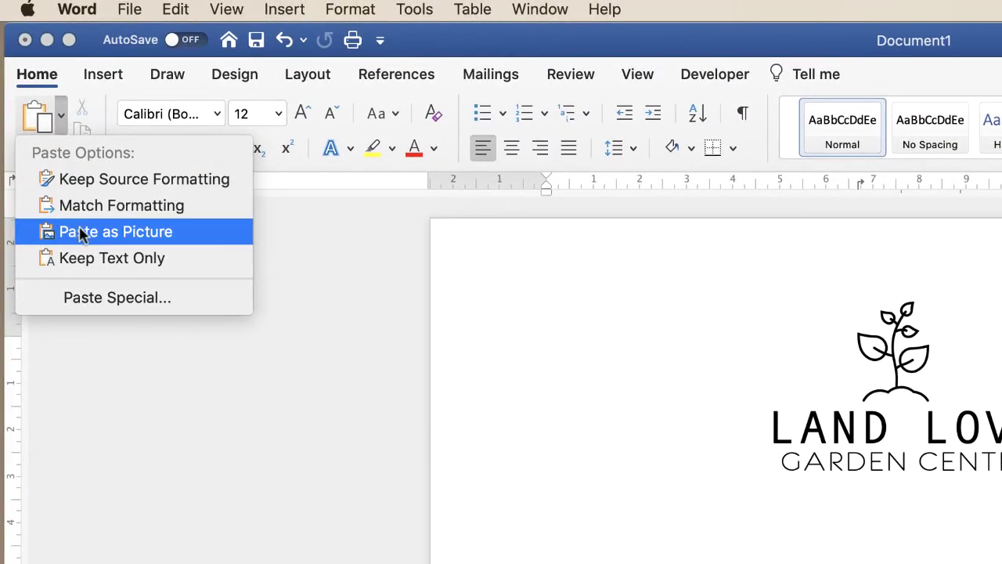
pyautogui.click(79, 229)
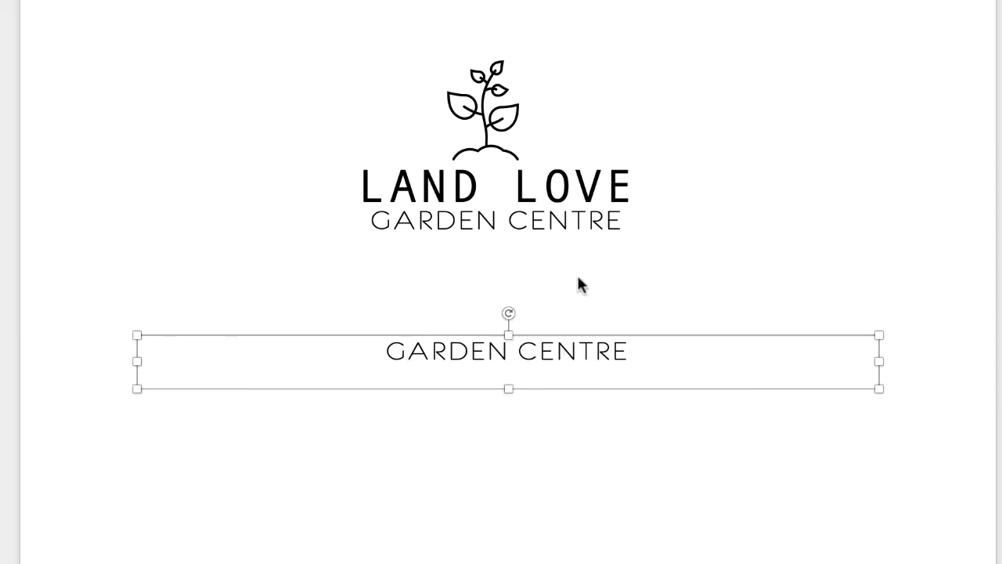
pyautogui.moveTo(559, 368); pyautogui.dragTo(558, 353)
pyautogui.rightClick(558, 350)
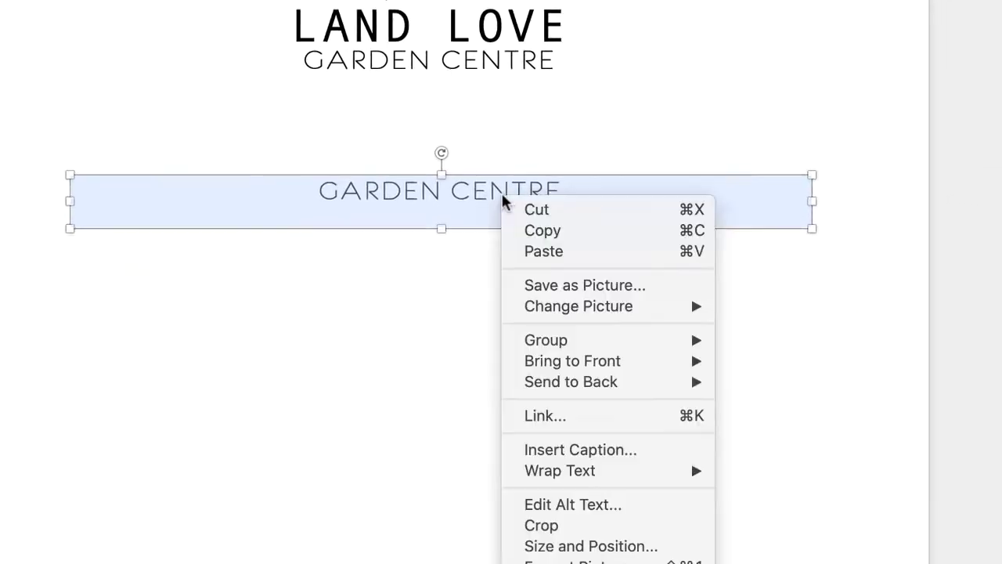
pyautogui.moveTo(610, 398)
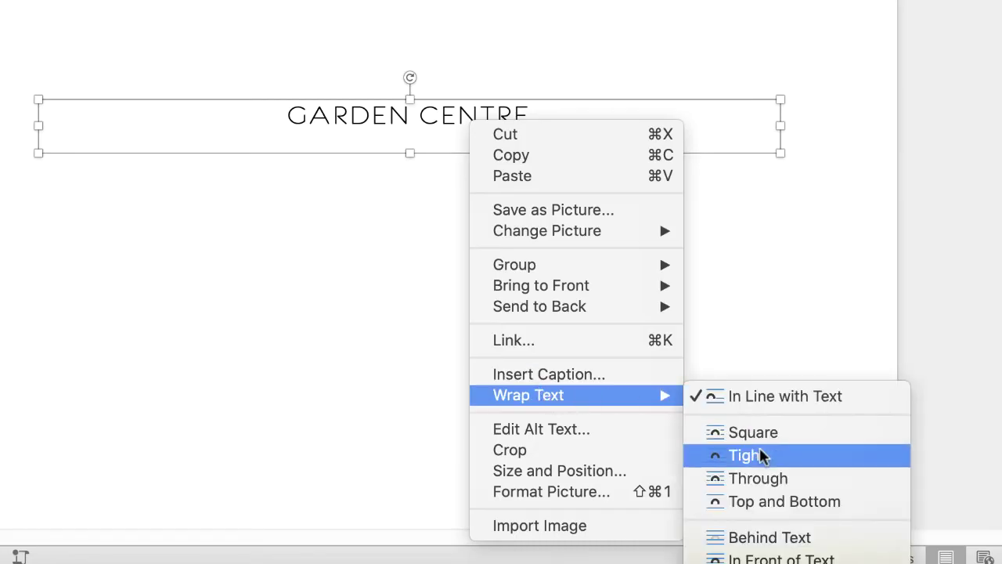
pyautogui.click(750, 559)
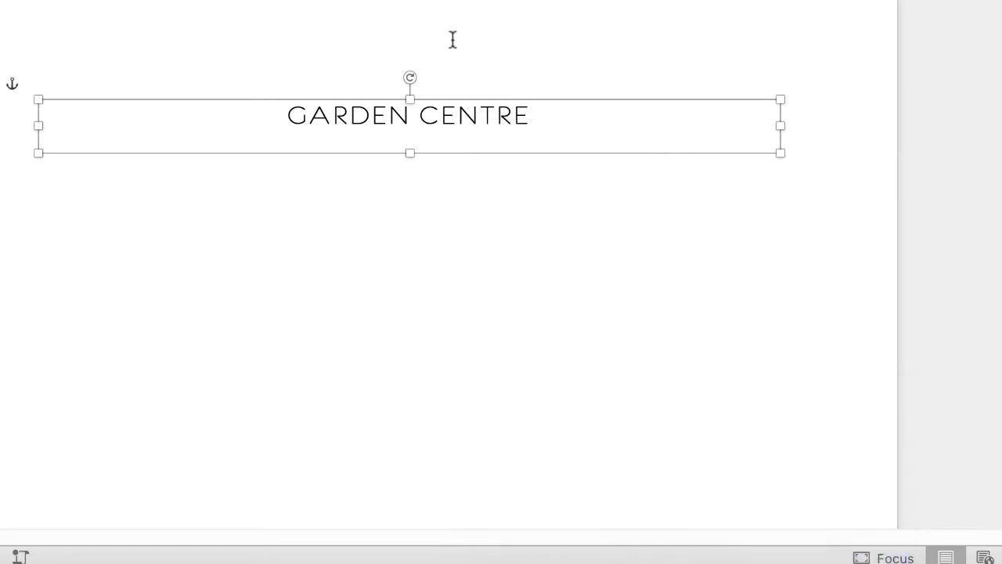
# Reposition the GARDEN CENTRE picture in the blank area below the logo and try resizing it proportionally from a corner.
pyautogui.moveTo(447, 134); pyautogui.dragTo(511, 372)
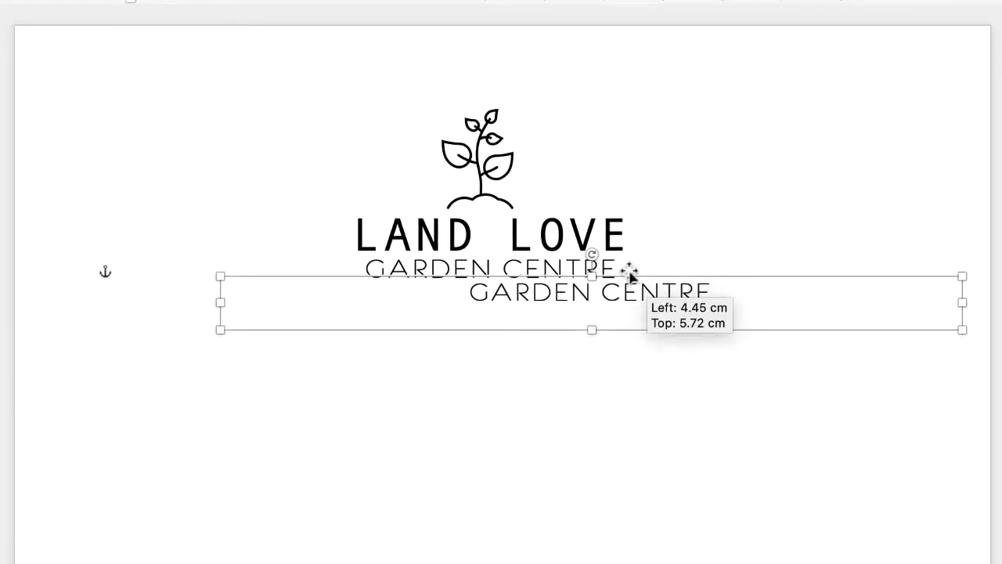
pyautogui.moveTo(846, 432); pyautogui.dragTo(765, 431)
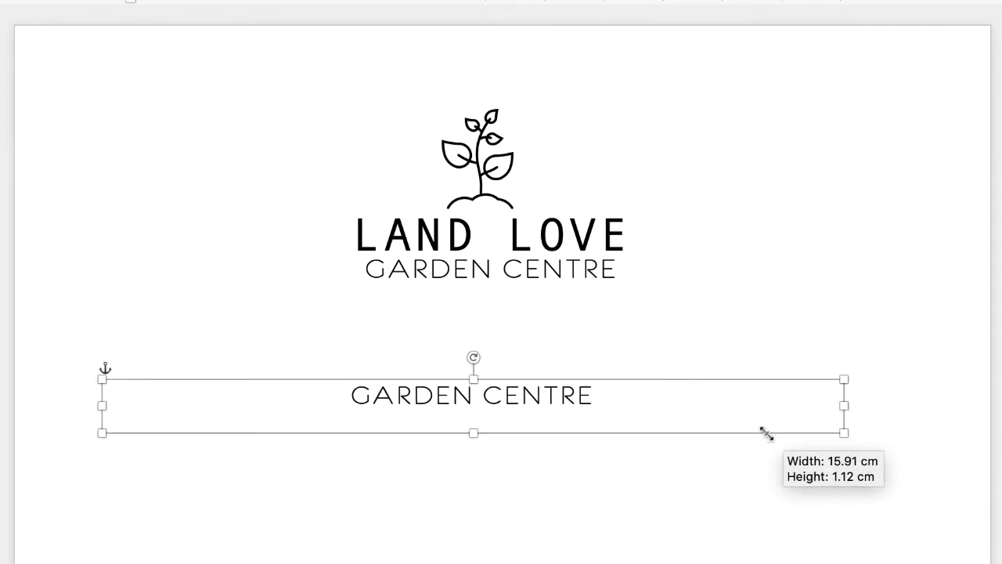
# Narrow the original GARDEN CENTRE text box slightly and move it down next to the picture copy.
pyautogui.click(585, 278)
pyautogui.moveTo(737, 306)
pyautogui.mouseDown()
pyautogui.moveTo(978, 486)
pyautogui.moveTo(724, 302)
pyautogui.mouseUp()
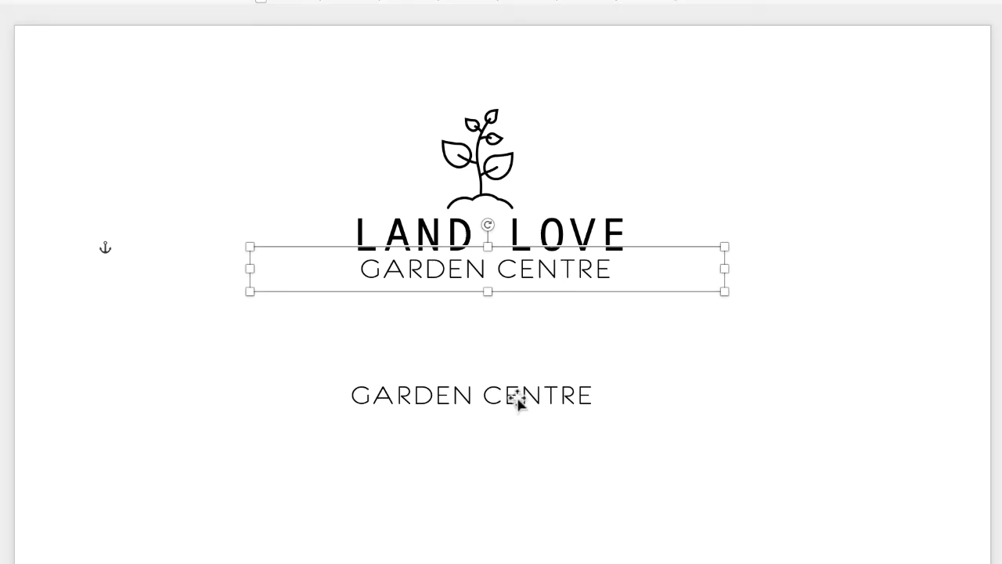
pyautogui.moveTo(526, 271); pyautogui.dragTo(530, 388)
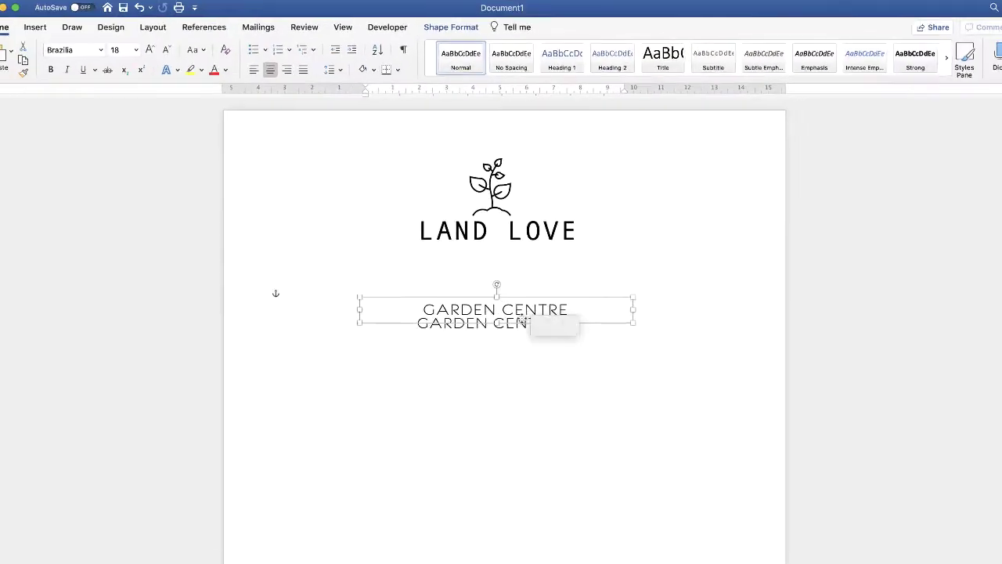
# Move the original GARDEN CENTRE text box far down the page, away from its picture copy, and copy the LAND LOVE text.
pyautogui.moveTo(524, 318); pyautogui.dragTo(529, 542)
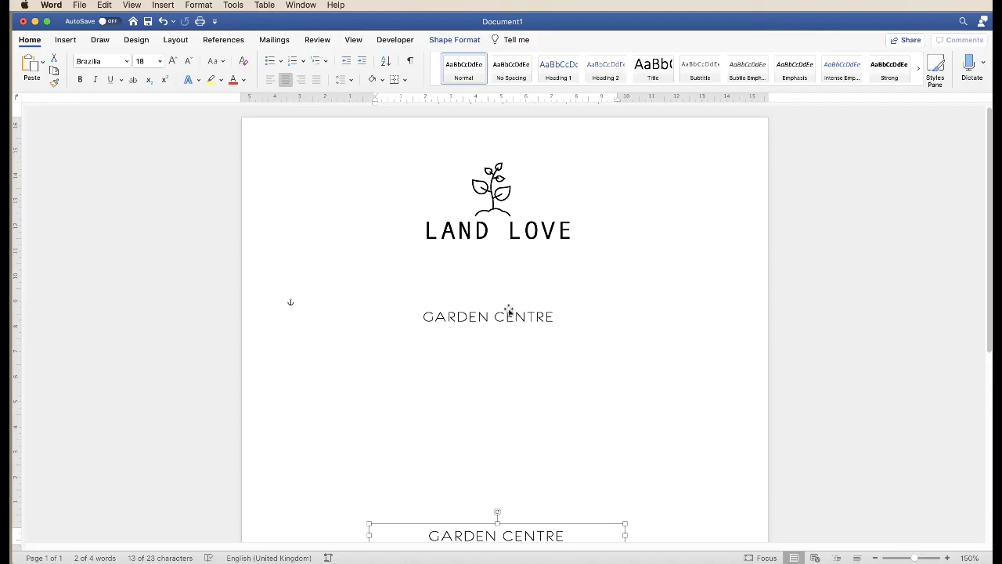
pyautogui.click(530, 232)
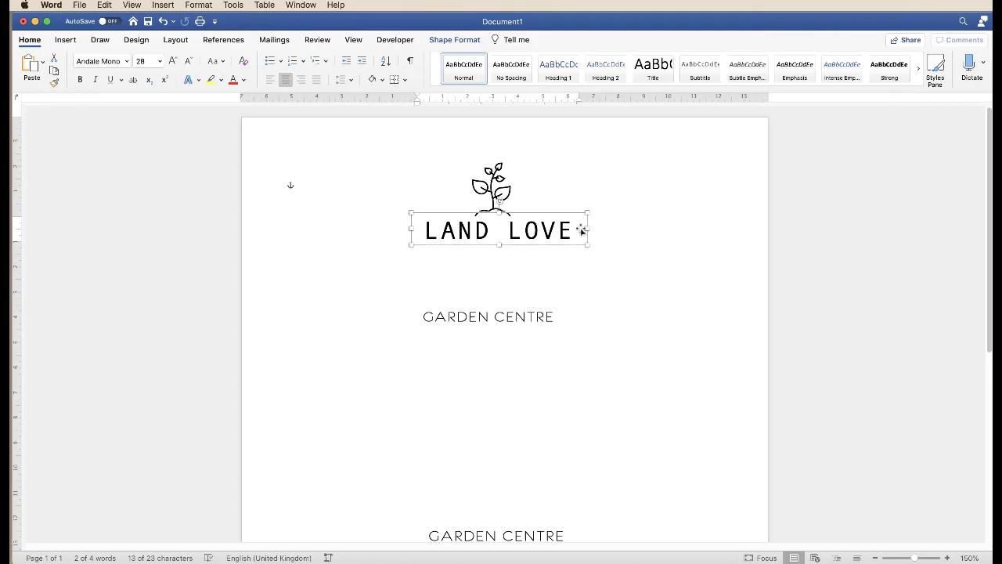
pyautogui.moveTo(572, 231); pyautogui.dragTo(459, 237)
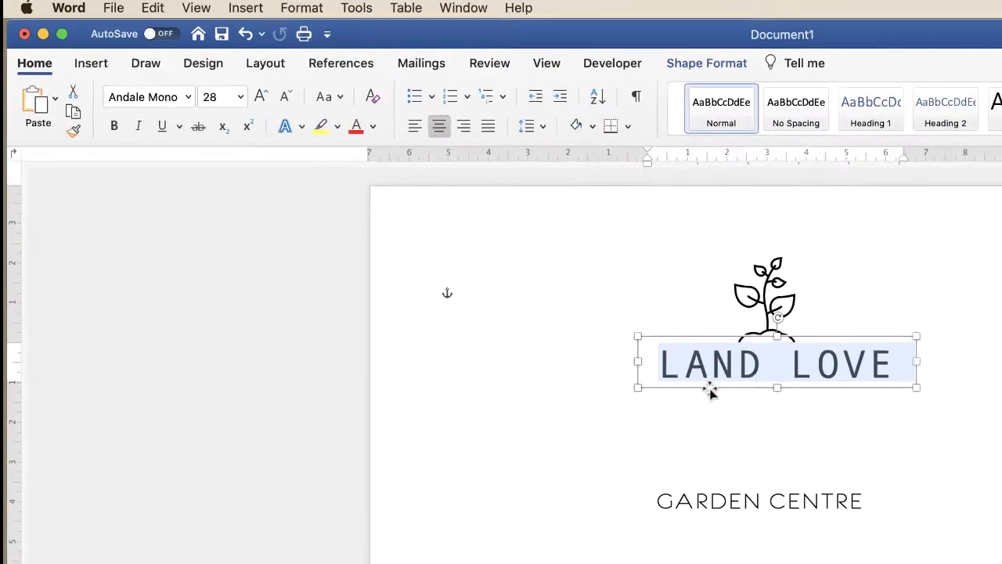
pyautogui.press('super+c')
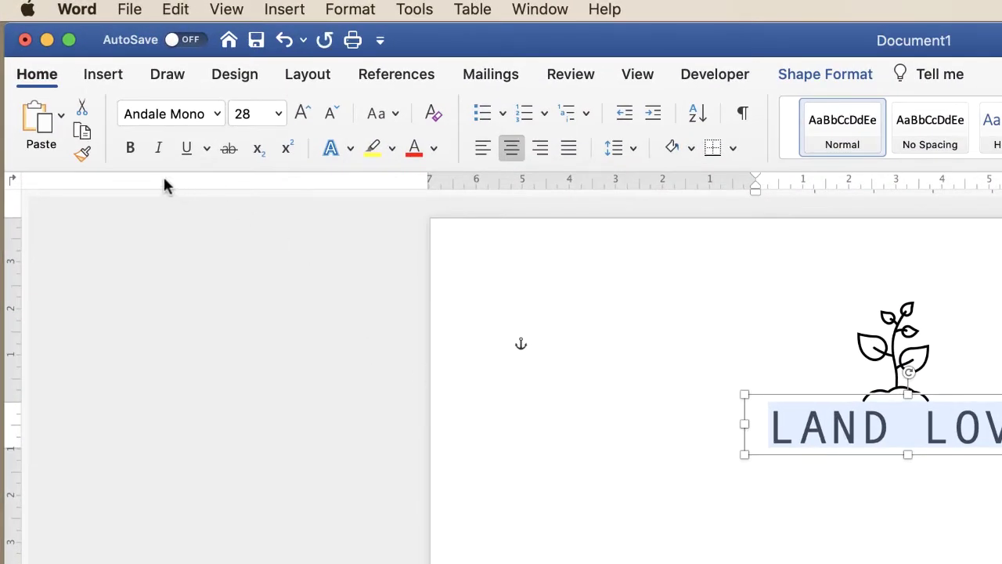
# Paste the copied LAND LOVE text as a picture in the document body and crop away the empty space around the lettering.
pyautogui.click(809, 524)
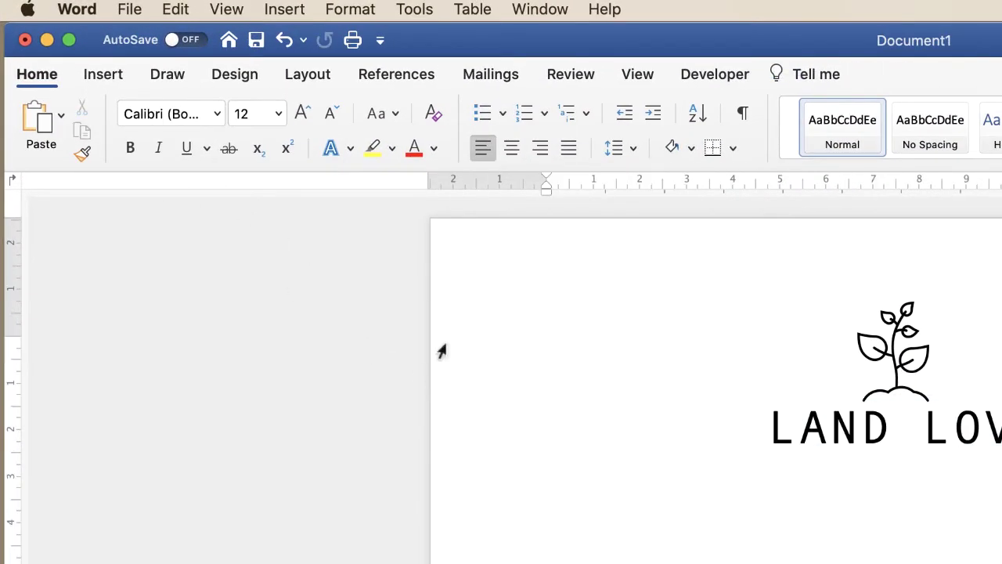
pyautogui.click(60, 115)
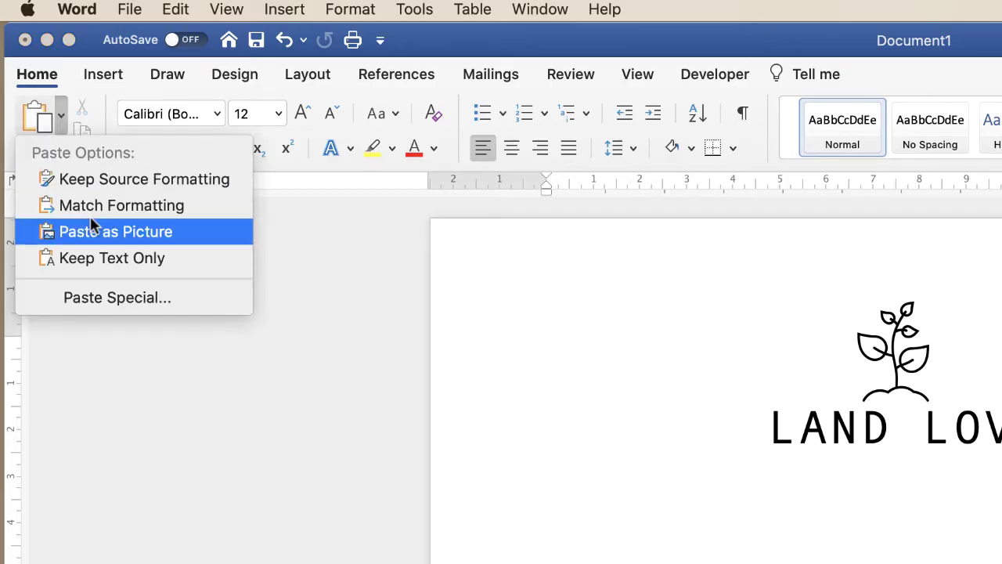
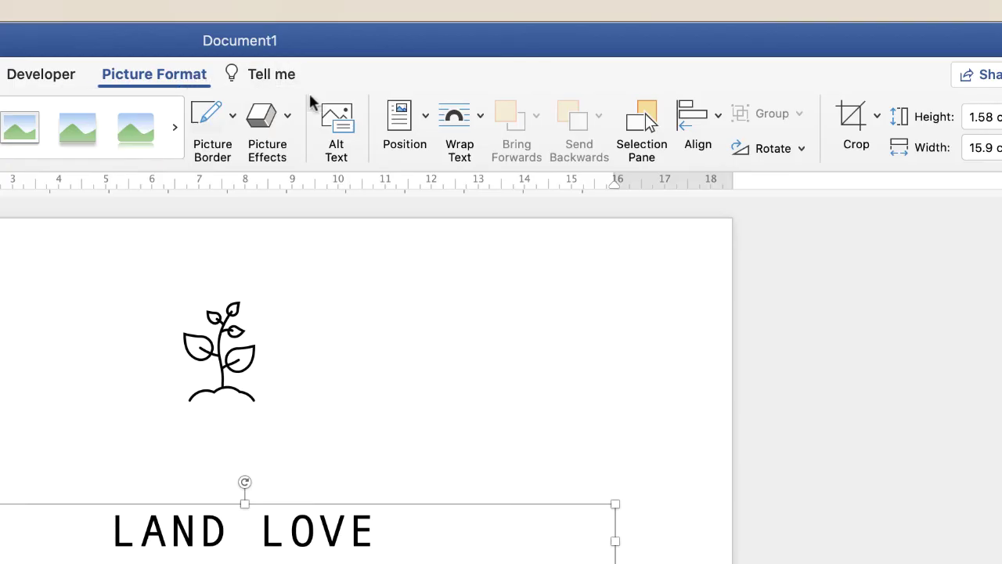
pyautogui.click(853, 121)
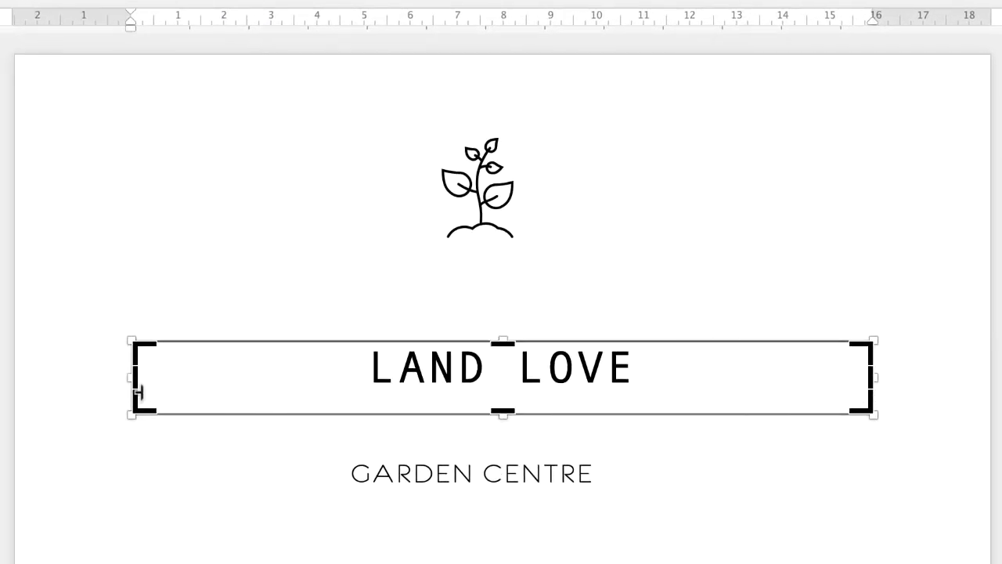
pyautogui.moveTo(135, 377); pyautogui.dragTo(352, 376)
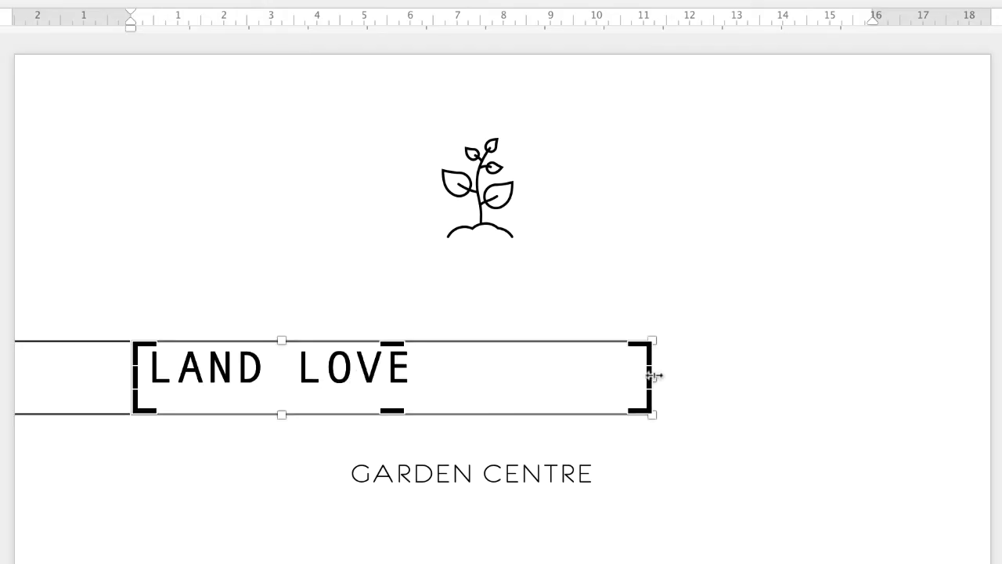
pyautogui.moveTo(649, 376); pyautogui.dragTo(425, 373)
pyautogui.moveTo(278, 408); pyautogui.dragTo(275, 394)
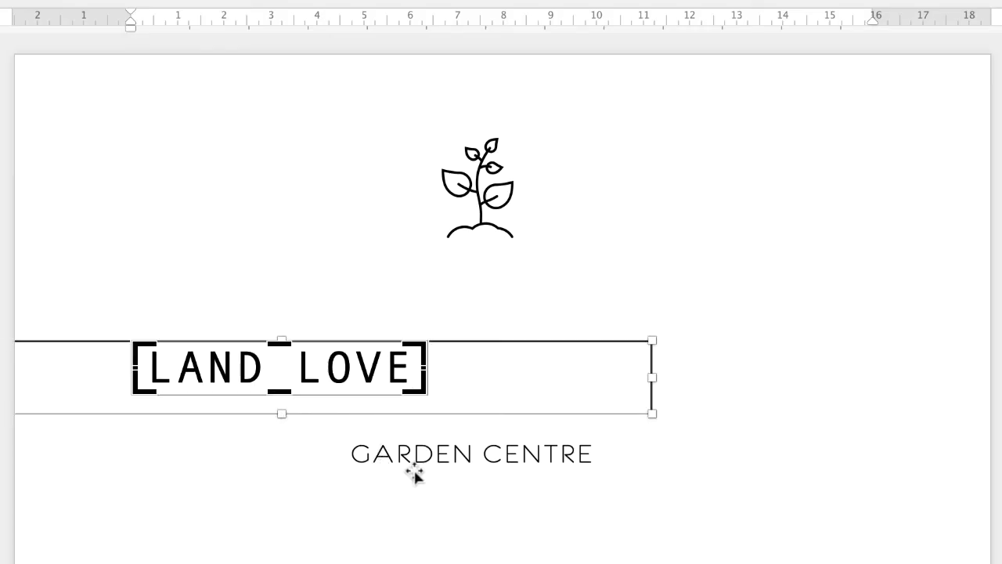
pyautogui.press('Escape')
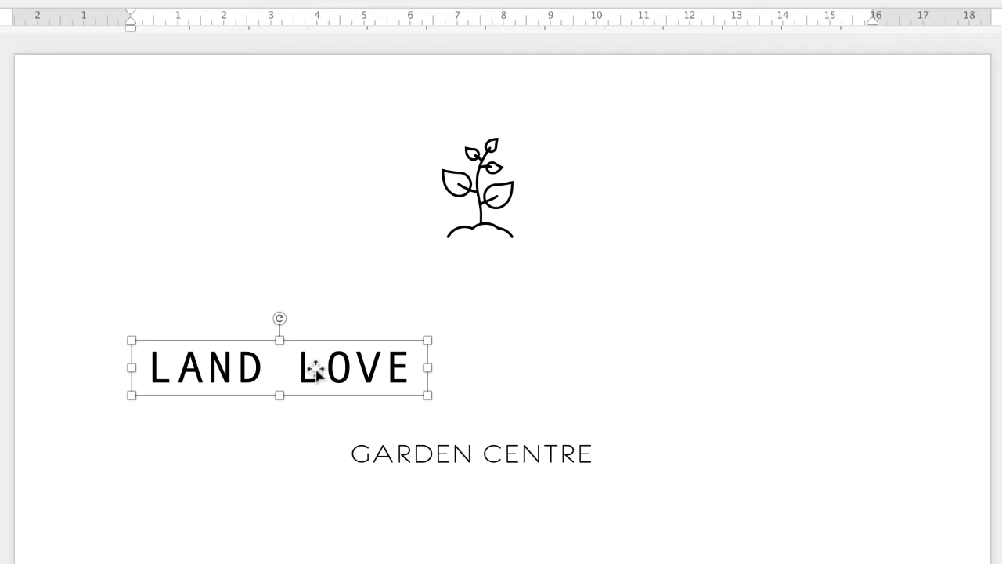
# Set the LAND LOVE picture's text wrapping to In Front of Text and place it directly beneath the plant icon.
pyautogui.moveTo(313, 365); pyautogui.dragTo(493, 305)
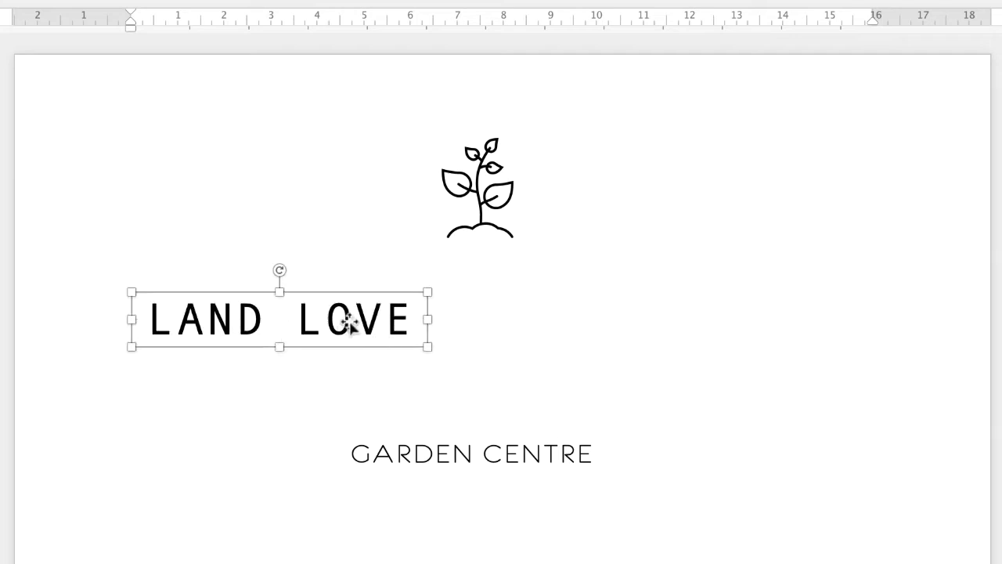
pyautogui.moveTo(350, 324); pyautogui.dragTo(517, 311)
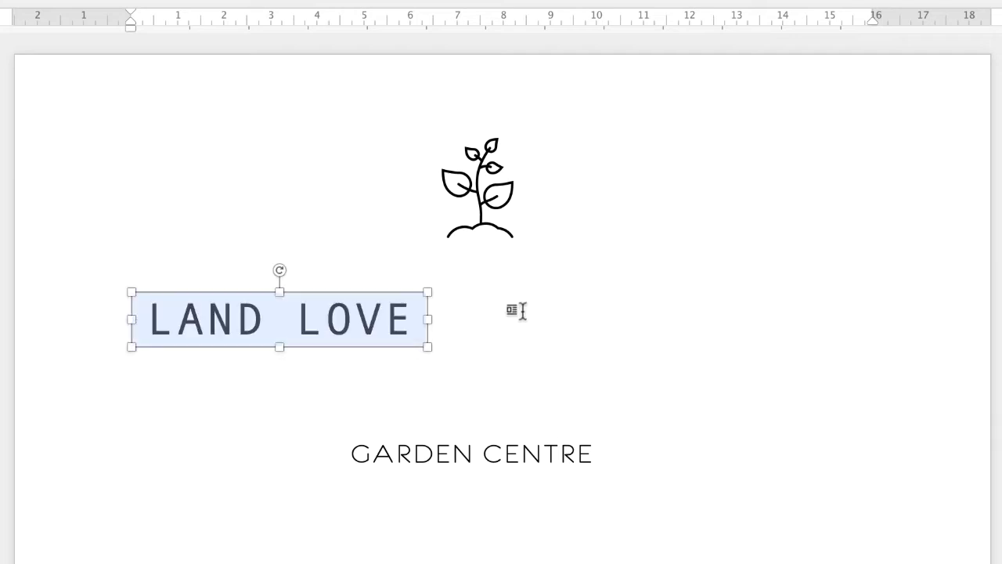
pyautogui.rightClick(357, 315)
pyautogui.moveTo(430, 563)
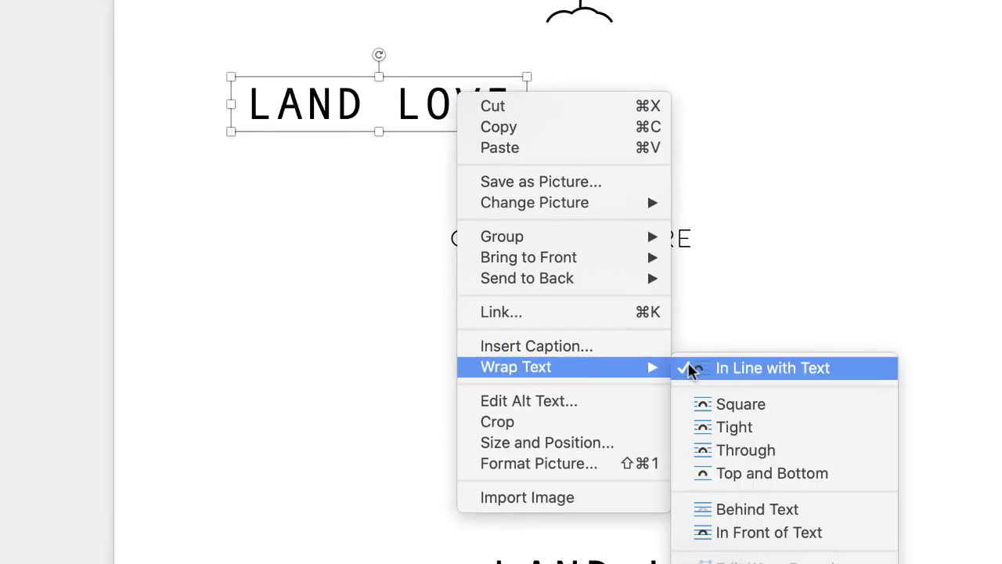
pyautogui.click(739, 532)
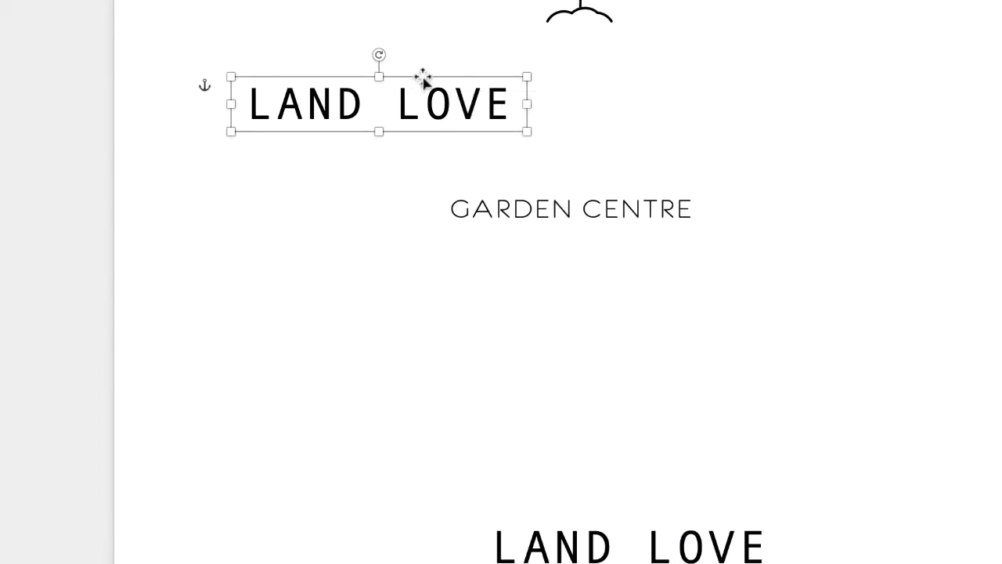
pyautogui.moveTo(426, 78); pyautogui.dragTo(626, 22)
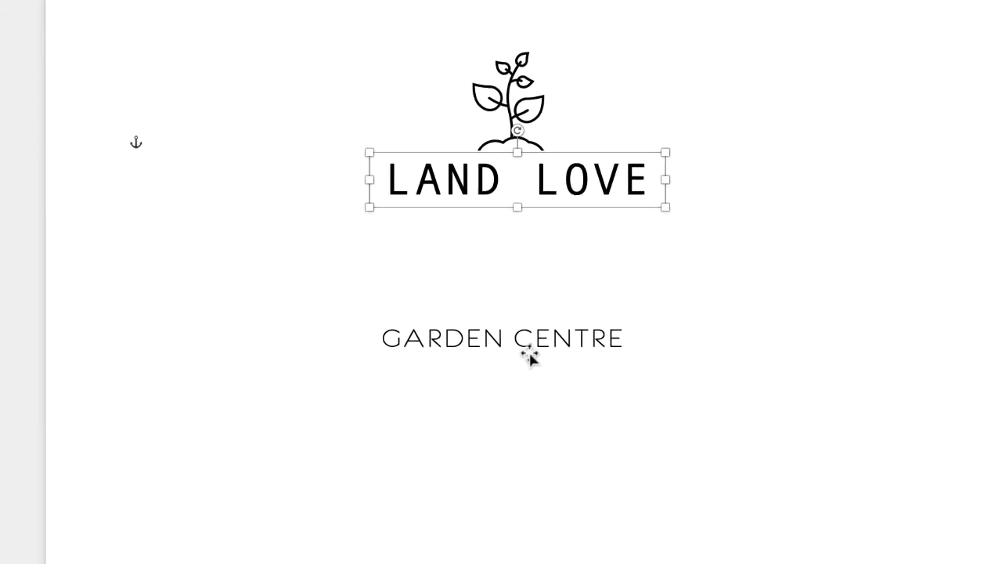
# Crop the GARDEN CENTRE picture closely around its lettering and move it directly beneath LAND LOVE.
pyautogui.click(599, 217)
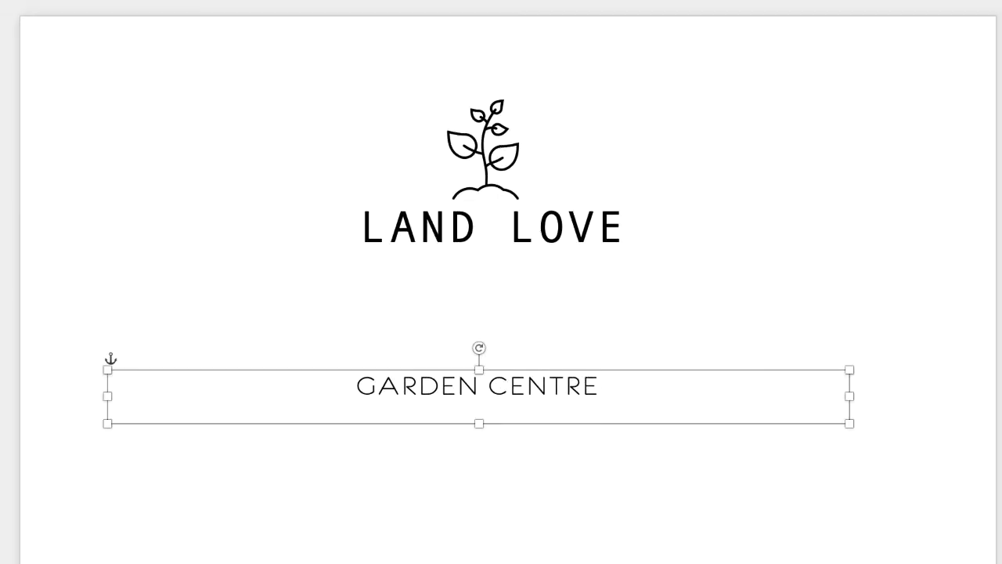
pyautogui.click(998, 4)
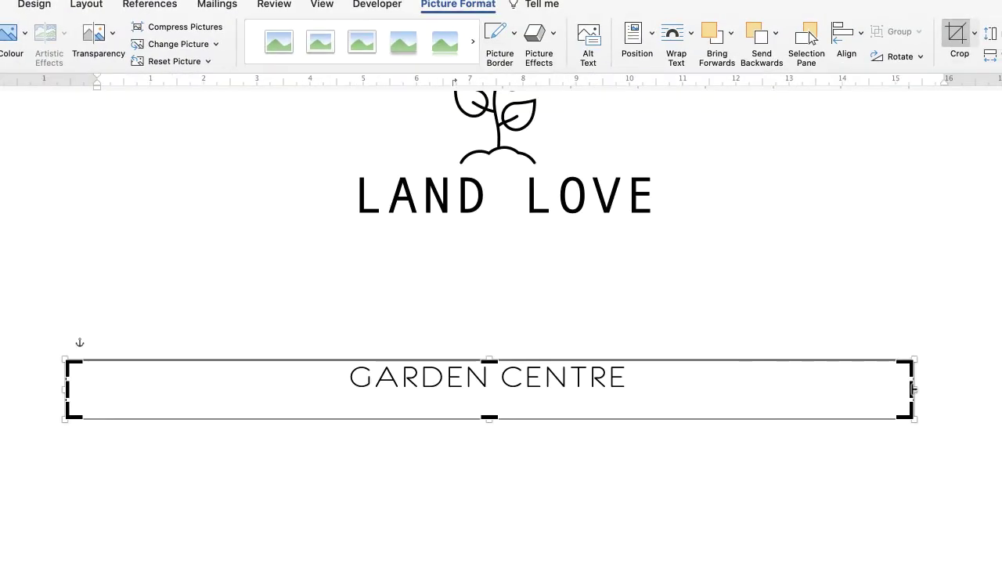
pyautogui.moveTo(913, 390); pyautogui.dragTo(642, 388)
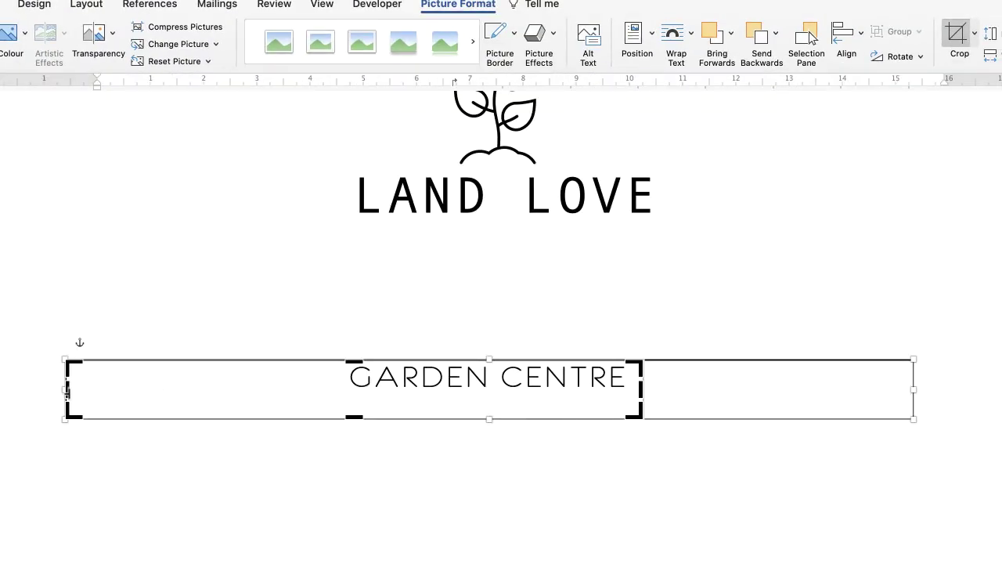
pyautogui.moveTo(67, 389); pyautogui.dragTo(336, 406)
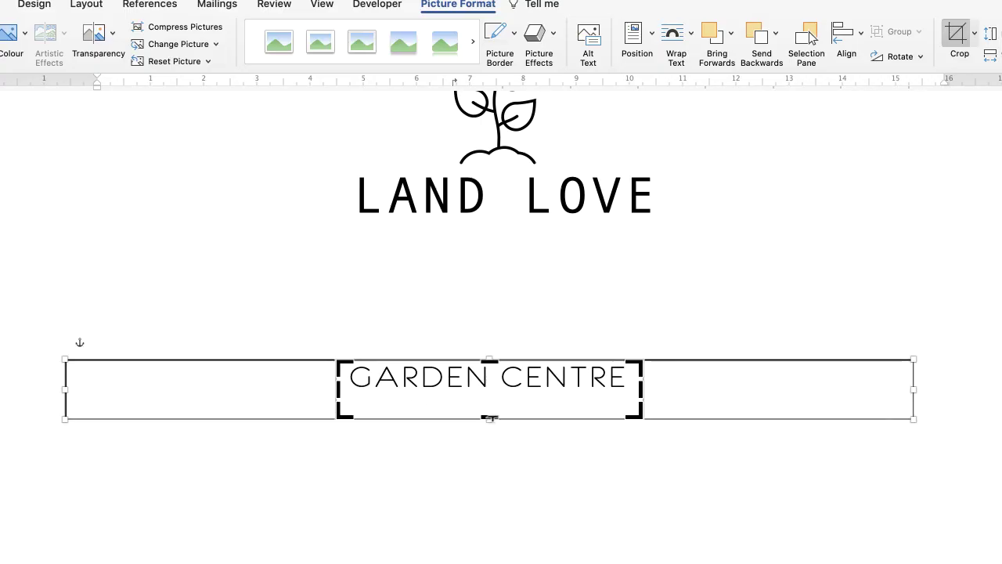
pyautogui.moveTo(490, 418); pyautogui.dragTo(491, 398)
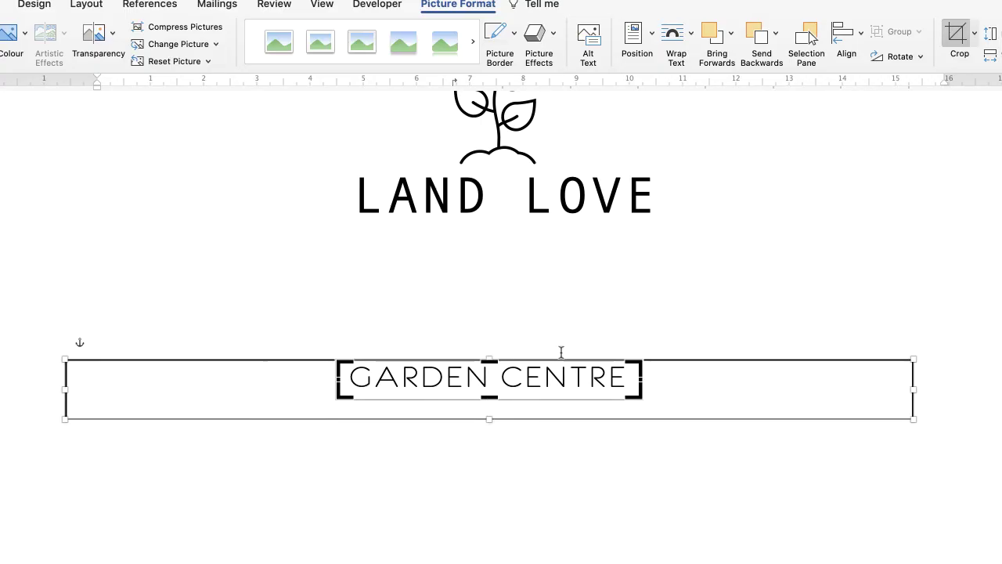
pyautogui.click(561, 351)
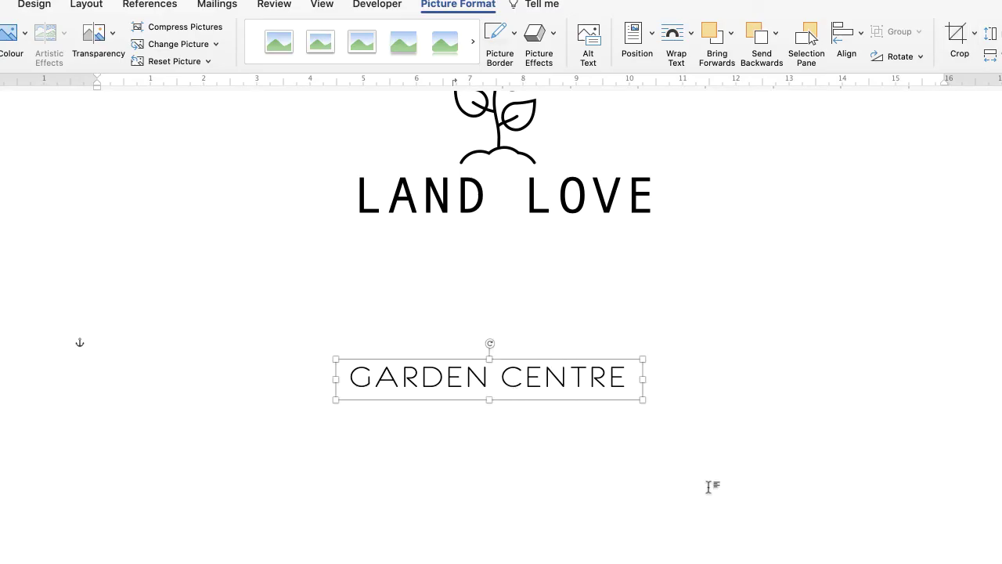
pyautogui.scroll(5, 689, 447)
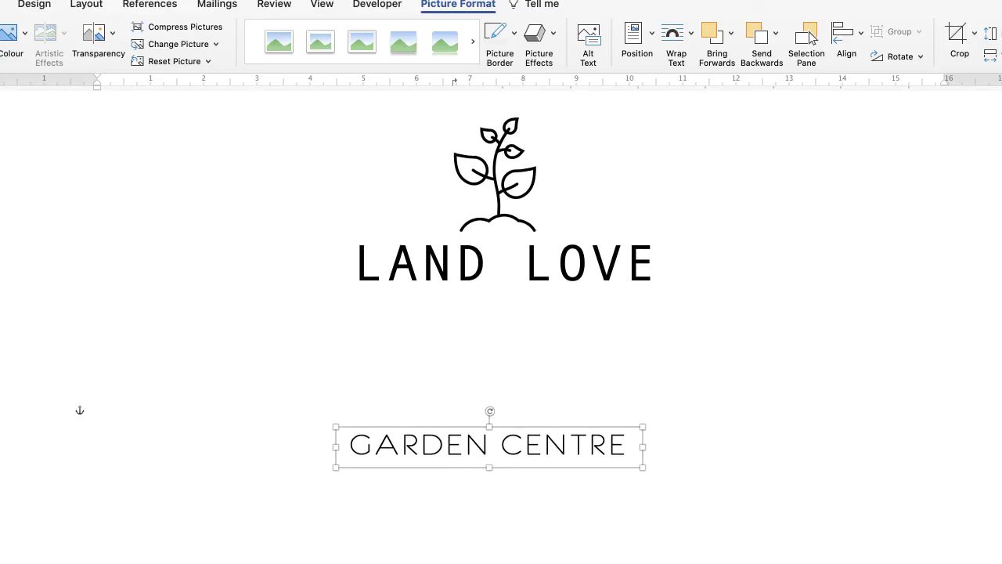
pyautogui.moveTo(503, 506); pyautogui.dragTo(521, 366)
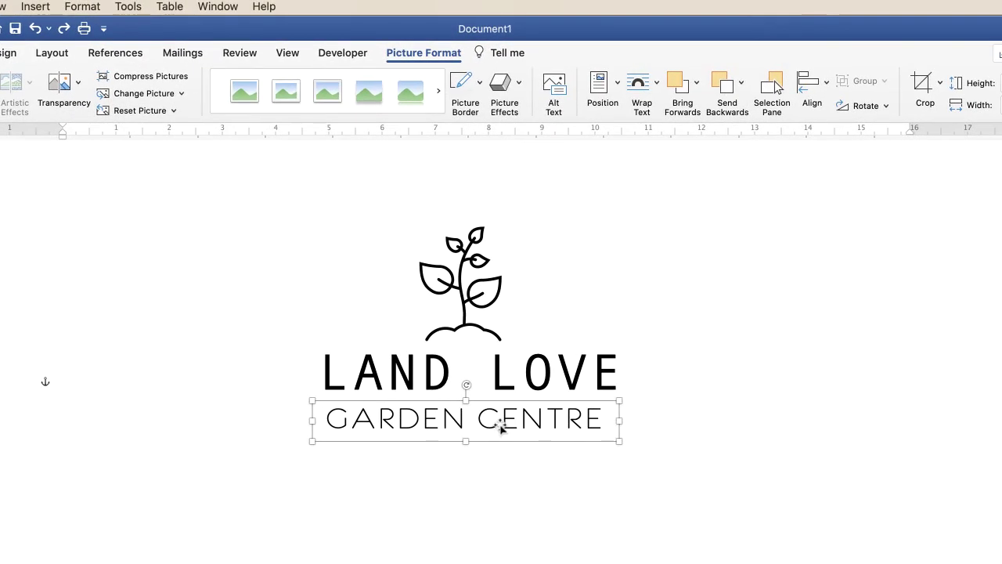
# Select the GARDEN CENTRE picture, the LAND LOVE picture and the plant icon together, align them to centre relative to each other, and deselect them.
pyautogui.keyDown('shift'); pyautogui.click(523, 371); pyautogui.keyUp('shift')
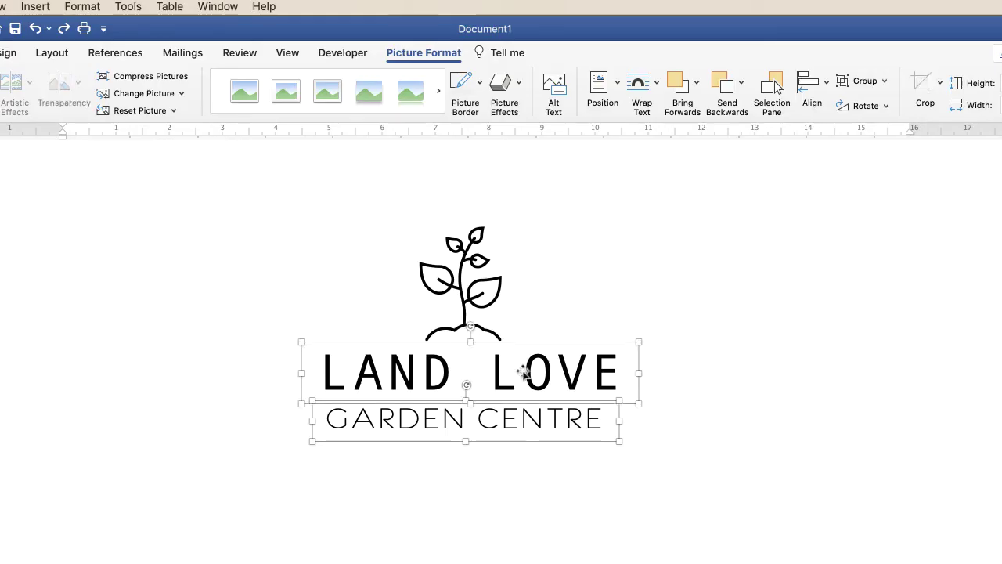
pyautogui.keyDown('shift'); pyautogui.click(476, 283); pyautogui.keyUp('shift')
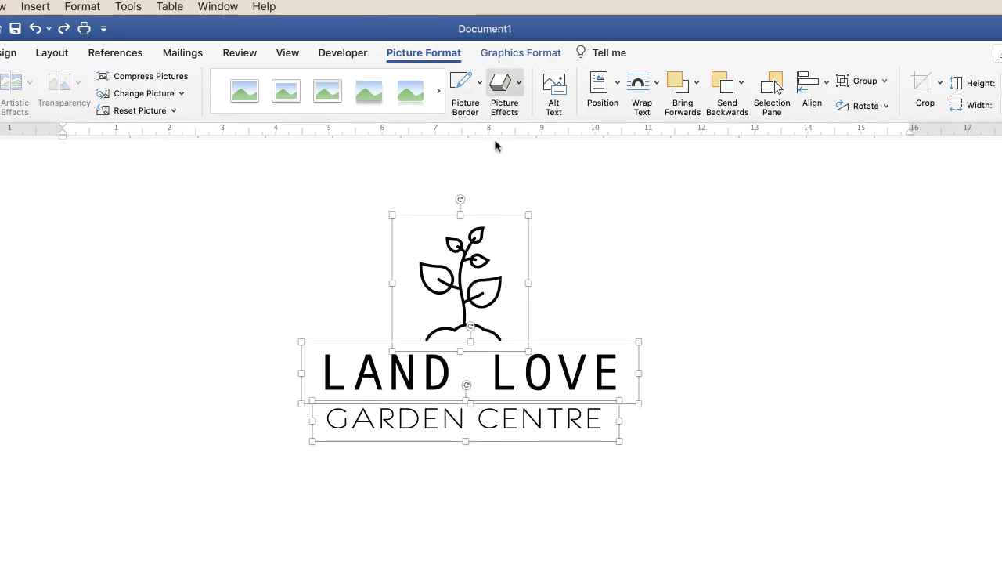
pyautogui.click(530, 53)
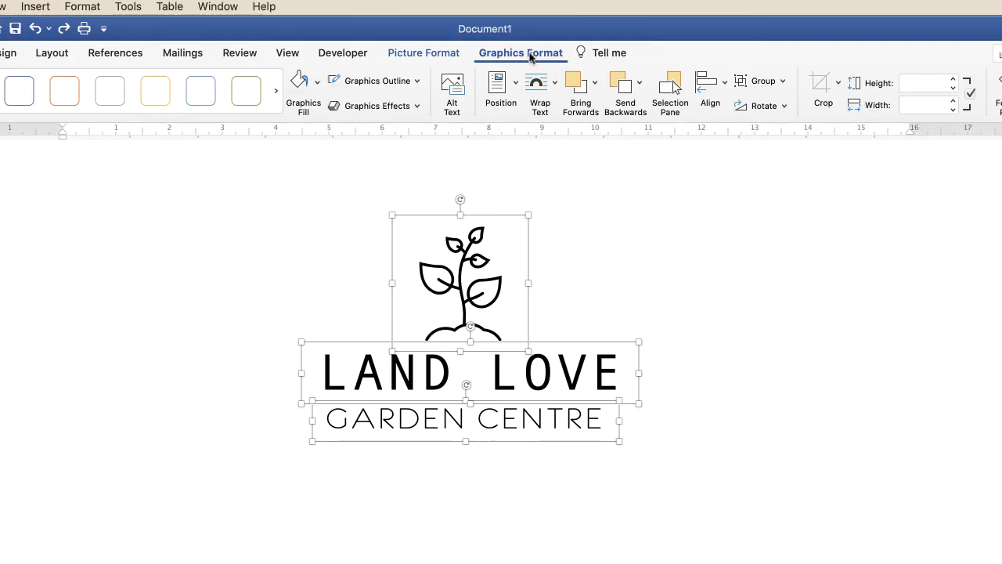
pyautogui.click(725, 83)
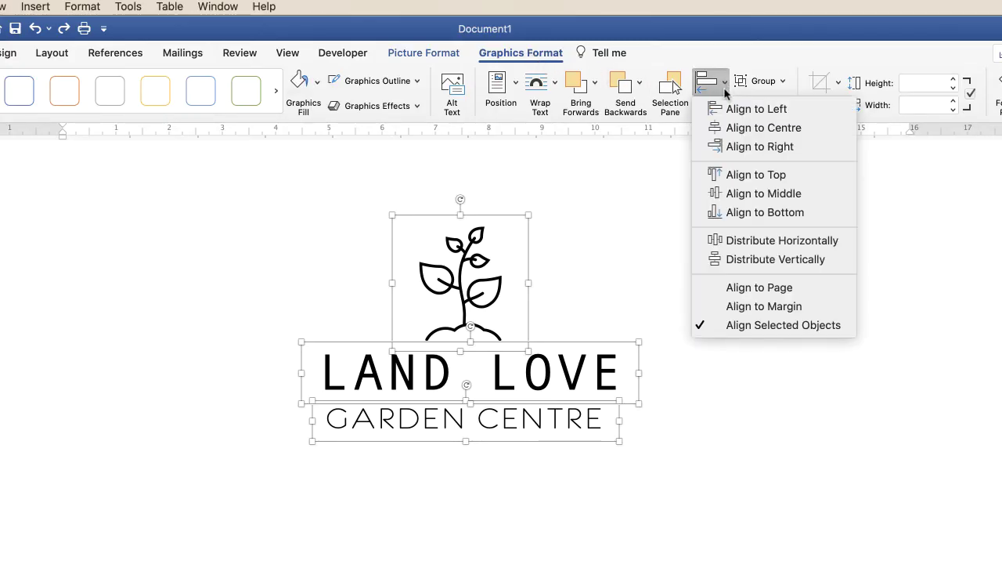
pyautogui.click(762, 130)
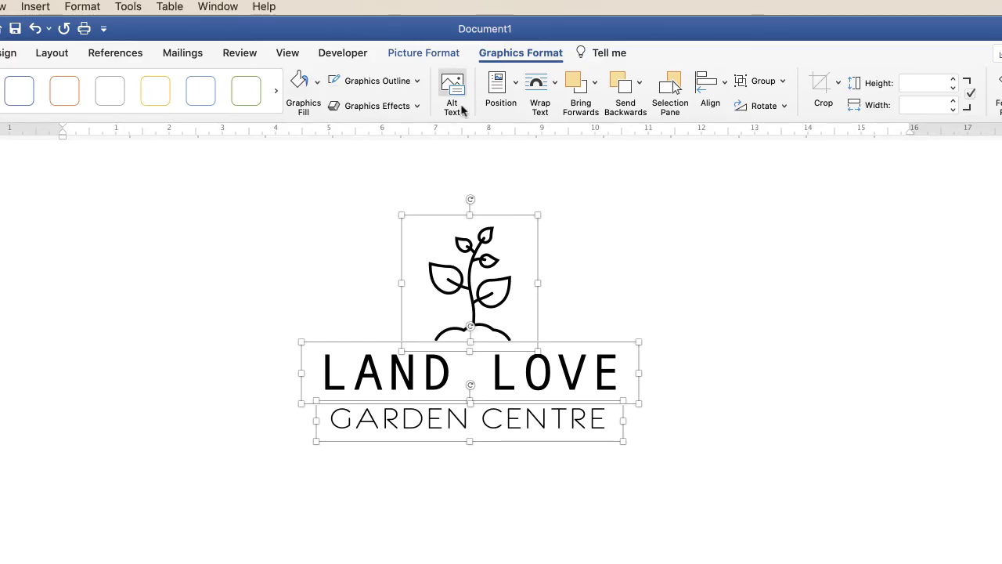
pyautogui.click(421, 55)
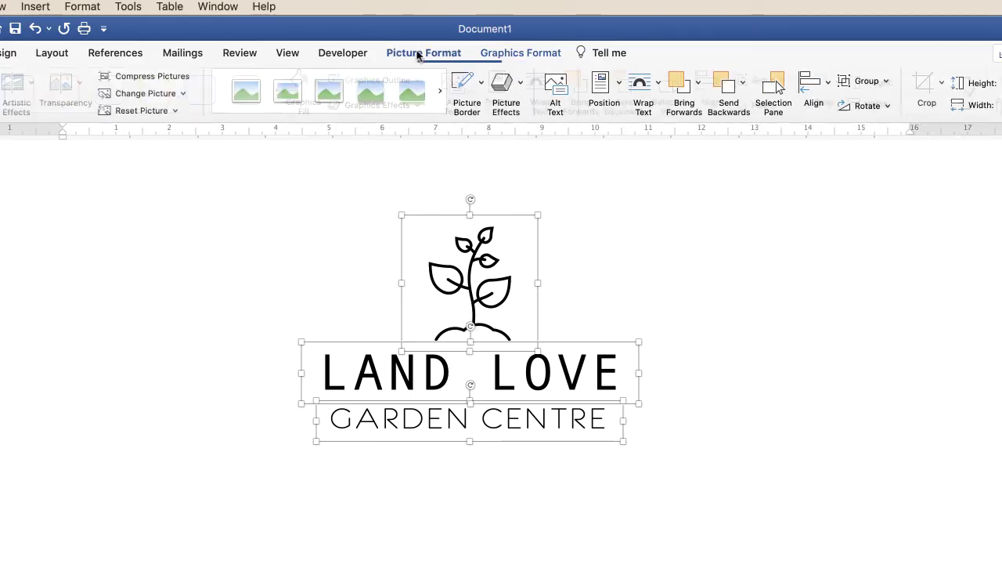
pyautogui.click(828, 90)
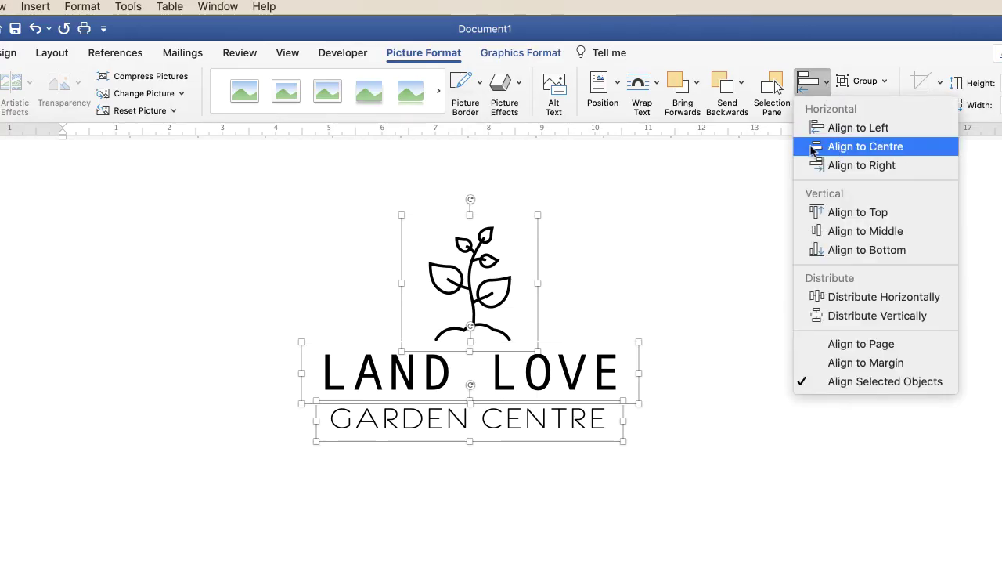
pyautogui.click(846, 149)
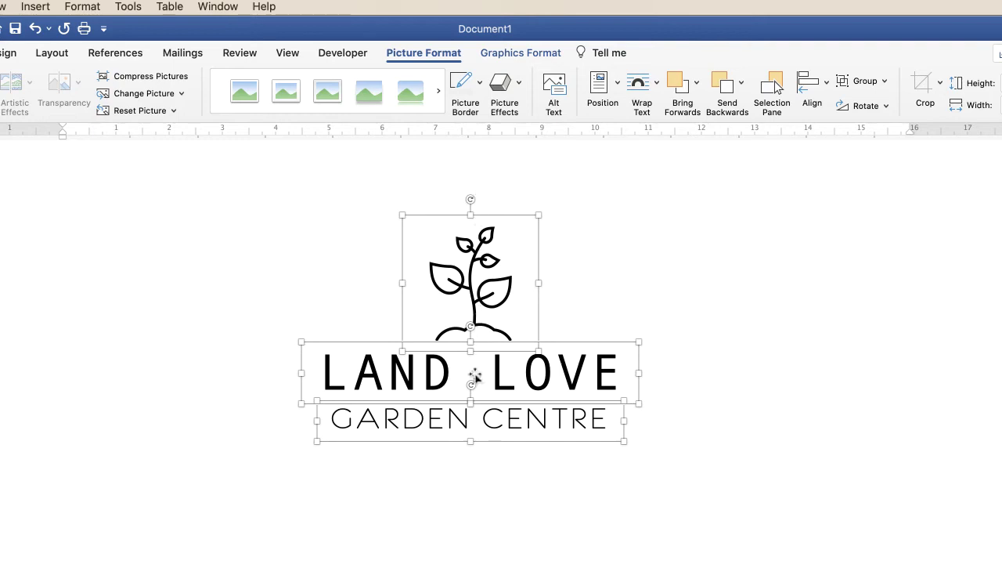
pyautogui.click(472, 481)
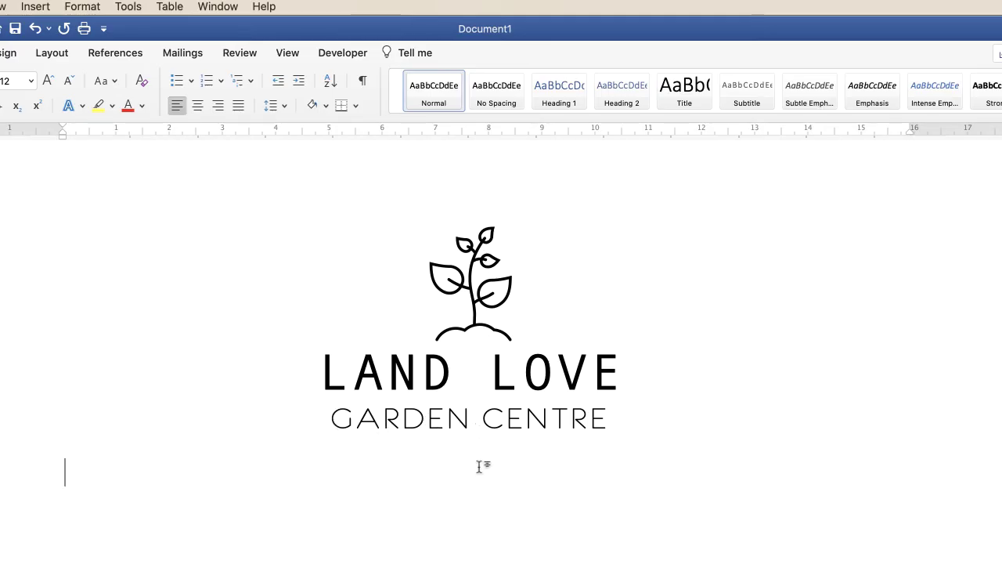
pyautogui.scroll(-5, 501, 352)
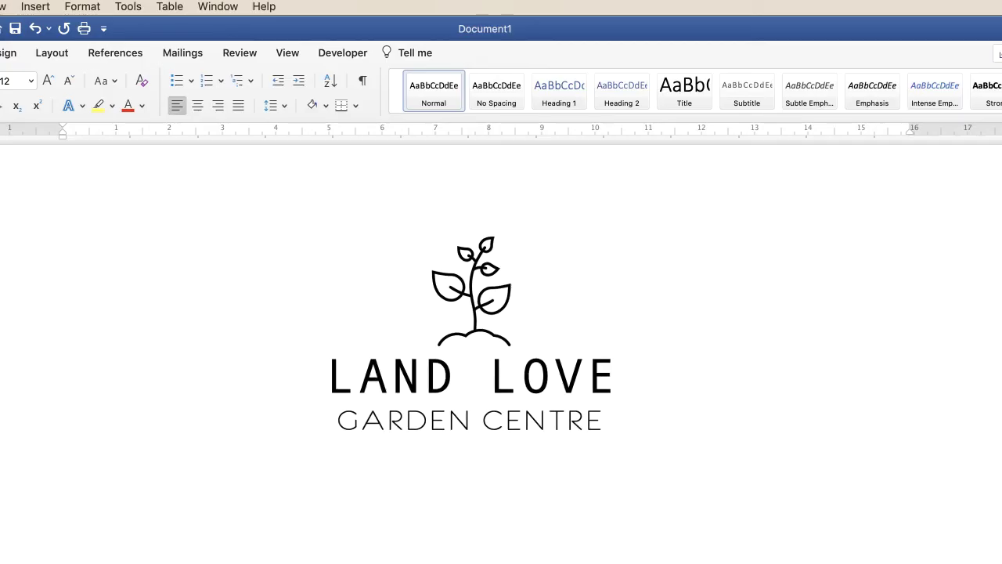
pyautogui.scroll(-3, 485, 352)
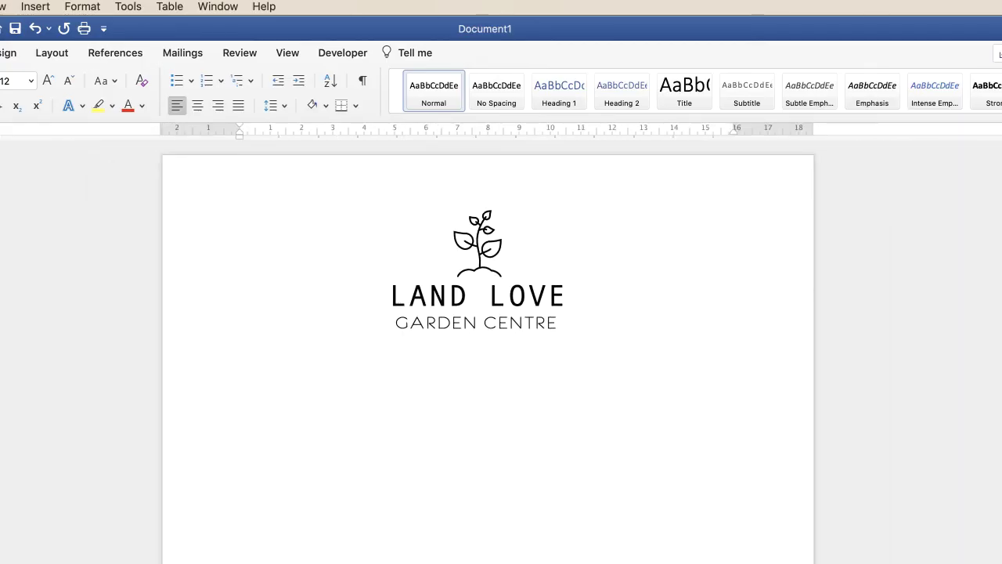
# Select the GARDEN CENTRE picture, the LAND LOVE picture and the plant icon together and group them into one object.
pyautogui.click(241, 386)
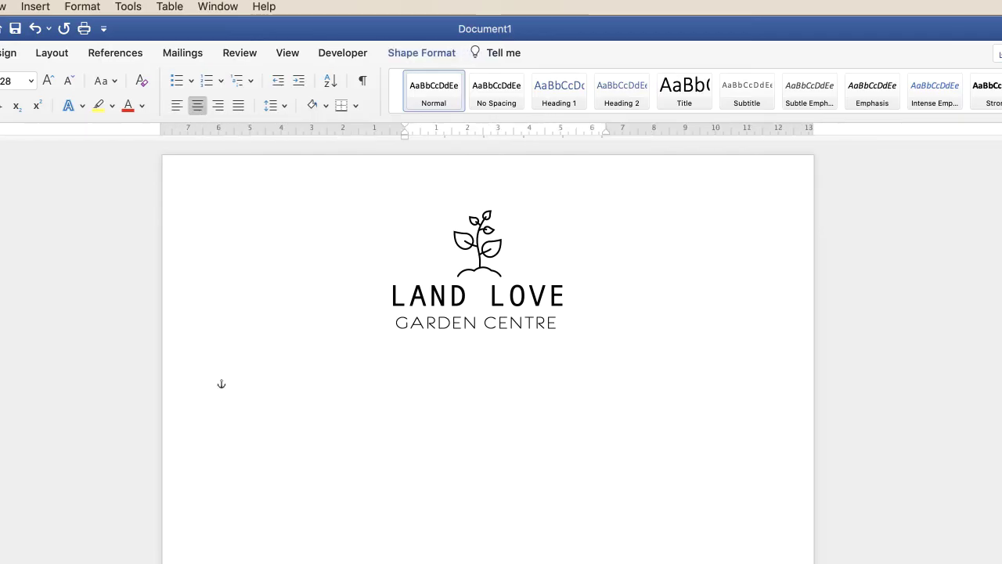
pyautogui.click(533, 326)
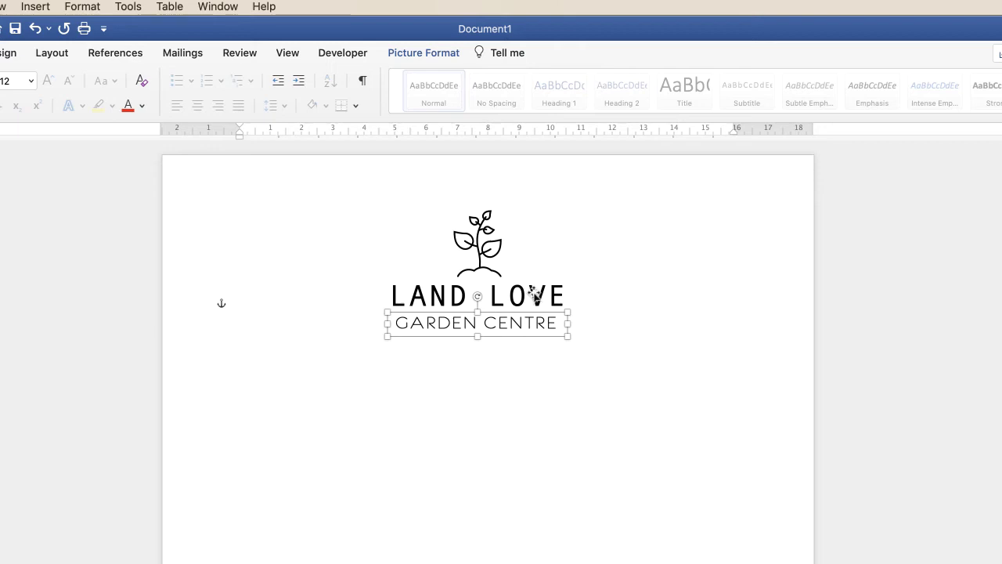
pyautogui.keyDown('shift'); pyautogui.click(535, 294); pyautogui.keyUp('shift')
pyautogui.keyDown('shift'); pyautogui.click(478, 242); pyautogui.keyUp('shift')
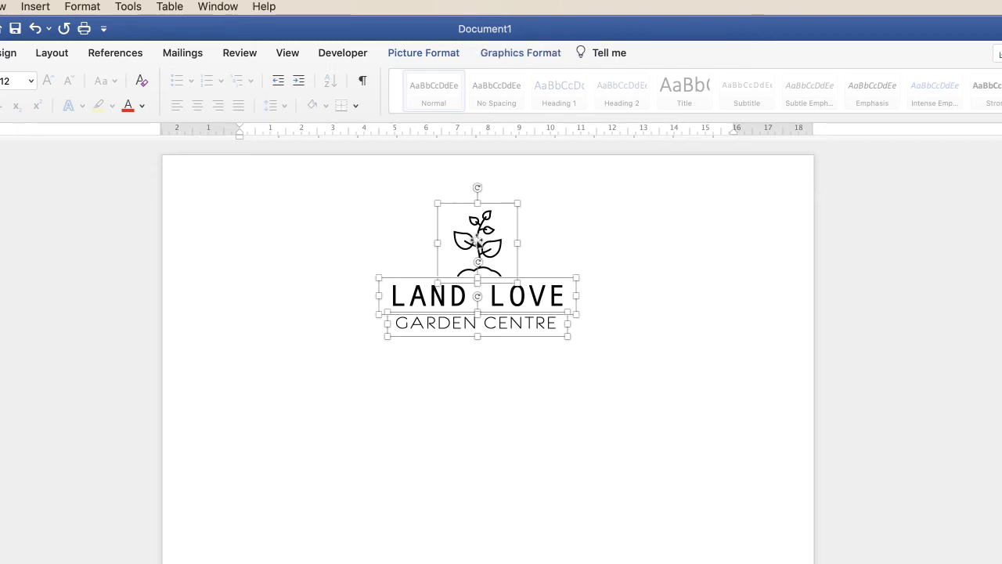
pyautogui.click(516, 55)
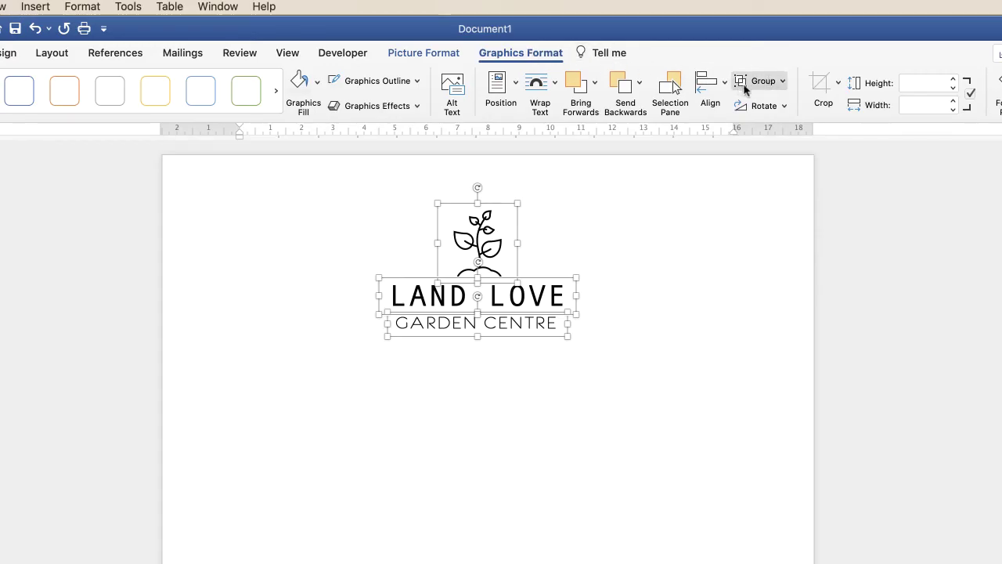
pyautogui.click(783, 82)
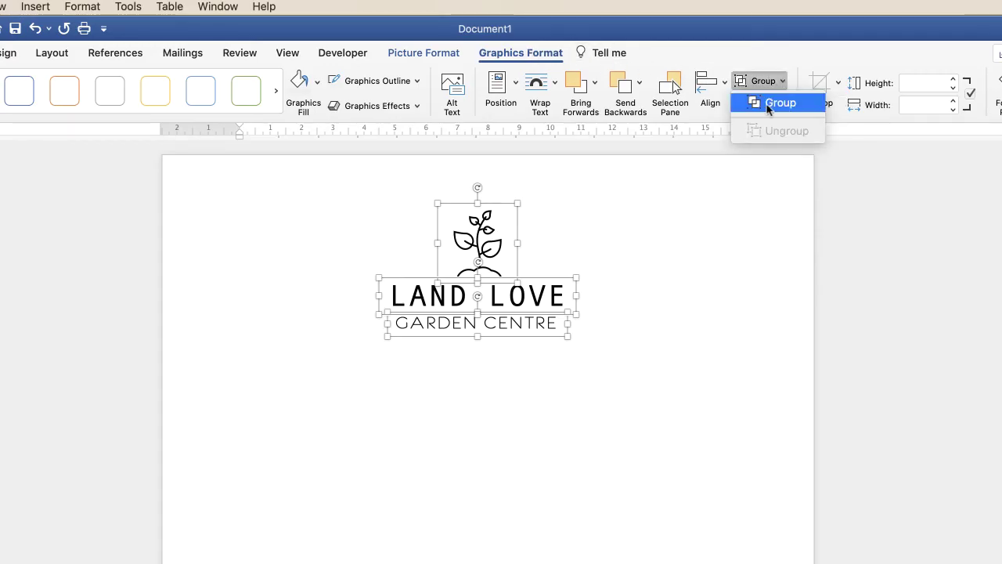
pyautogui.click(758, 103)
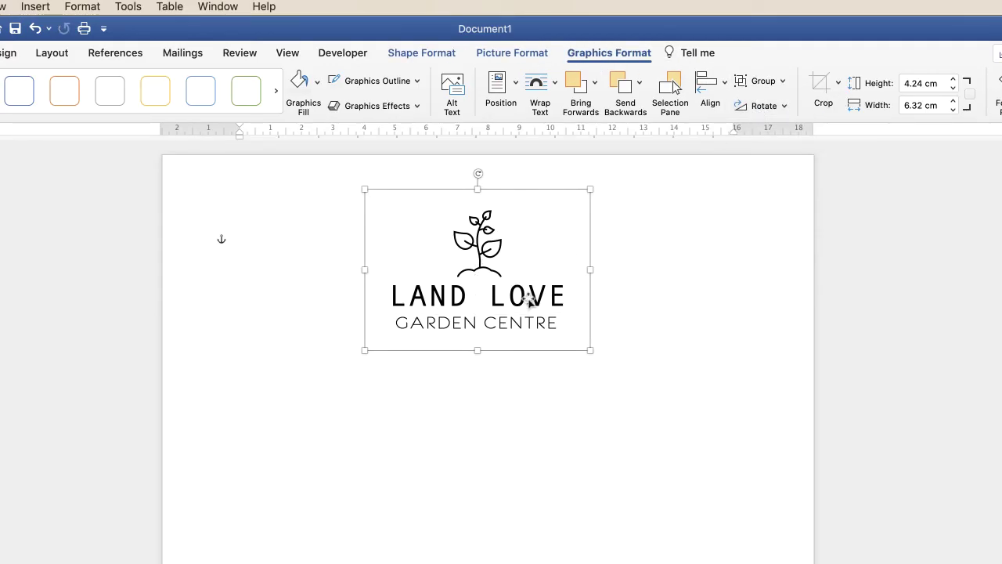
# Move the grouped logo to the page's upper-left corner and enlarge it proportionally to about 19.4 cm wide, nearly filling the page width.
pyautogui.moveTo(531, 298)
pyautogui.mouseDown()
pyautogui.moveTo(550, 294)
pyautogui.moveTo(563, 348)
pyautogui.moveTo(519, 388)
pyautogui.moveTo(458, 365)
pyautogui.moveTo(469, 296)
pyautogui.moveTo(593, 296)
pyautogui.moveTo(547, 291)
pyautogui.mouseUp()
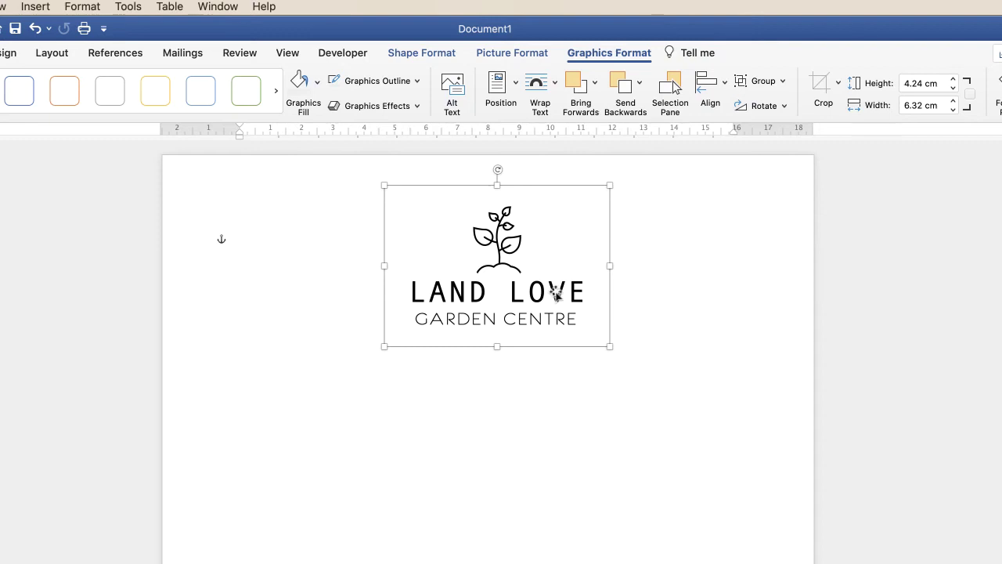
pyautogui.moveTo(555, 292); pyautogui.dragTo(364, 288)
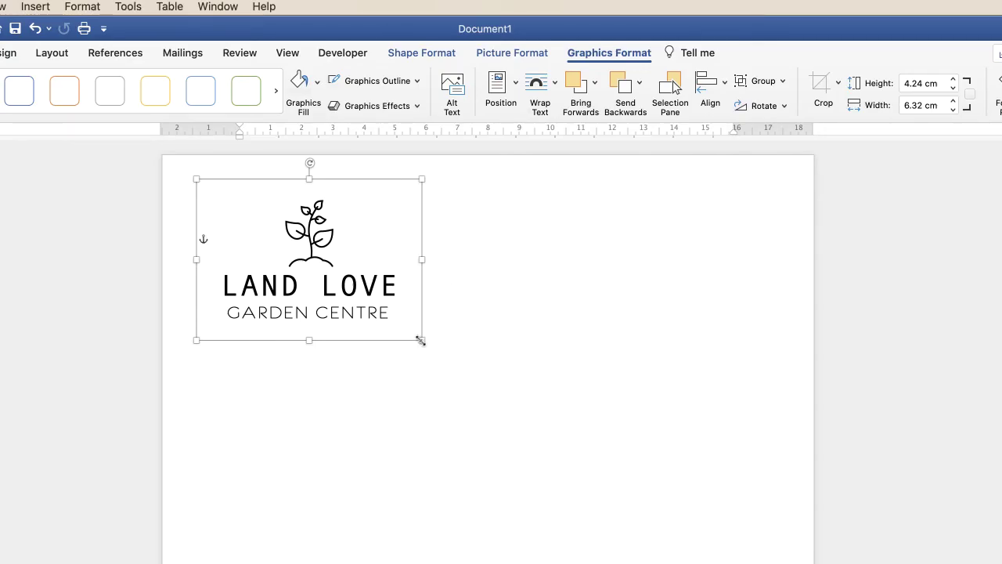
pyautogui.moveTo(420, 341); pyautogui.dragTo(714, 563)
pyautogui.moveTo(191, 560); pyautogui.dragTo(183, 563)
pyautogui.moveTo(173, 503); pyautogui.dragTo(173, 502)
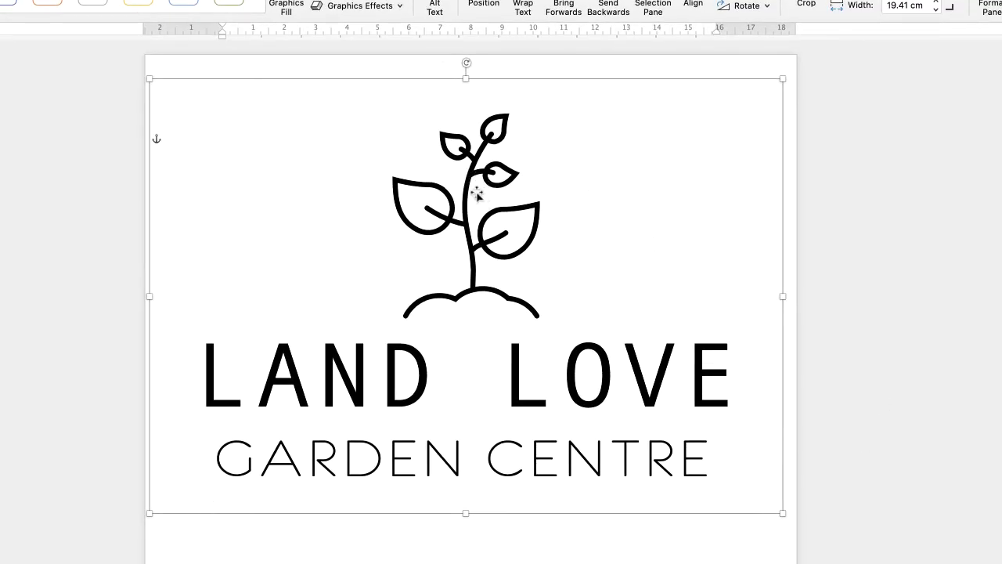
# Save the grouped logo as a picture on the Desktop, named LOGO.png, in PNG format.
pyautogui.rightClick(345, 234)
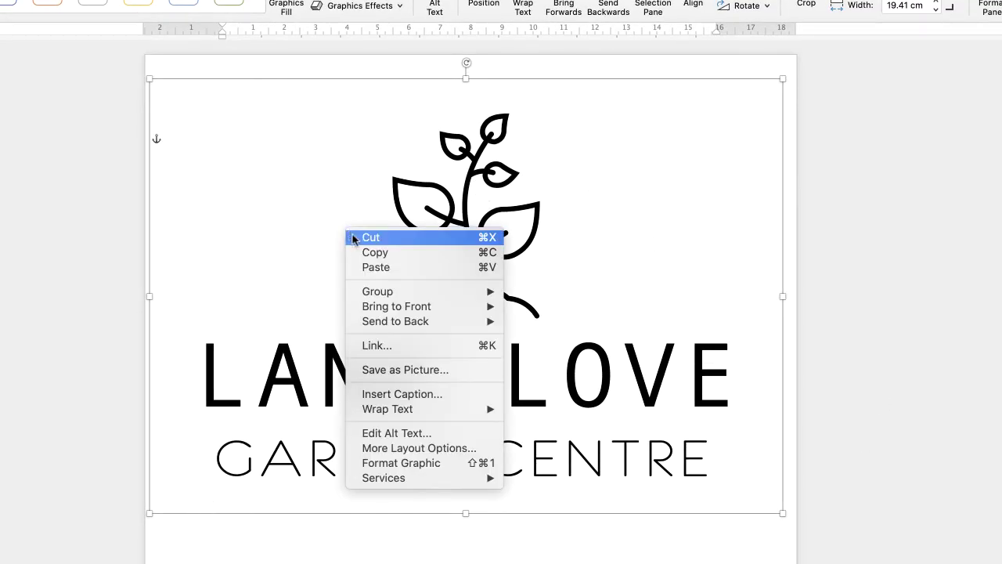
pyautogui.click(406, 370)
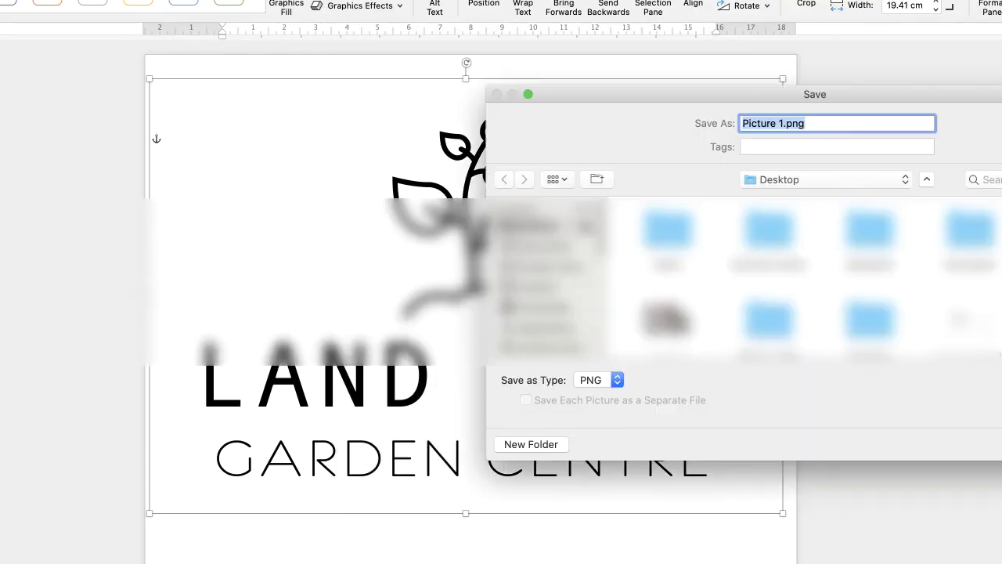
pyautogui.moveTo(663, 96); pyautogui.dragTo(331, 94)
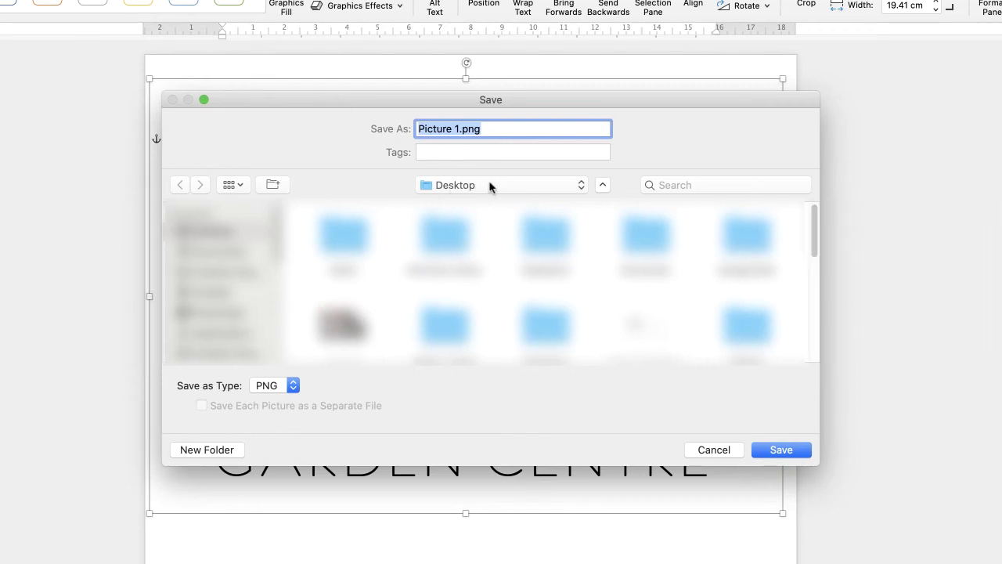
pyautogui.doubleClick(457, 130)
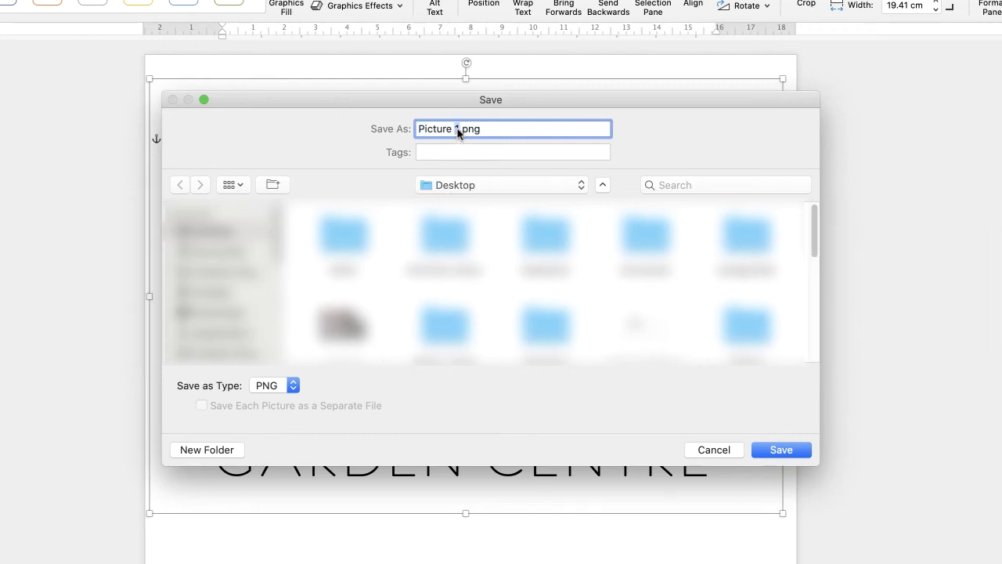
pyautogui.press('BackSpace')
pyautogui.press('BackSpace')
pyautogui.press('BackSpace')
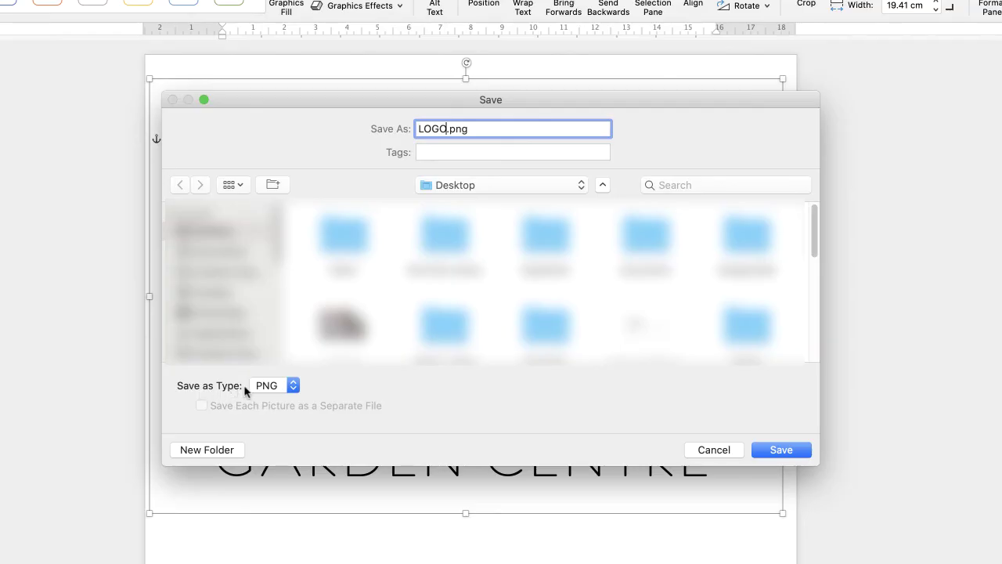
pyautogui.click(293, 387)
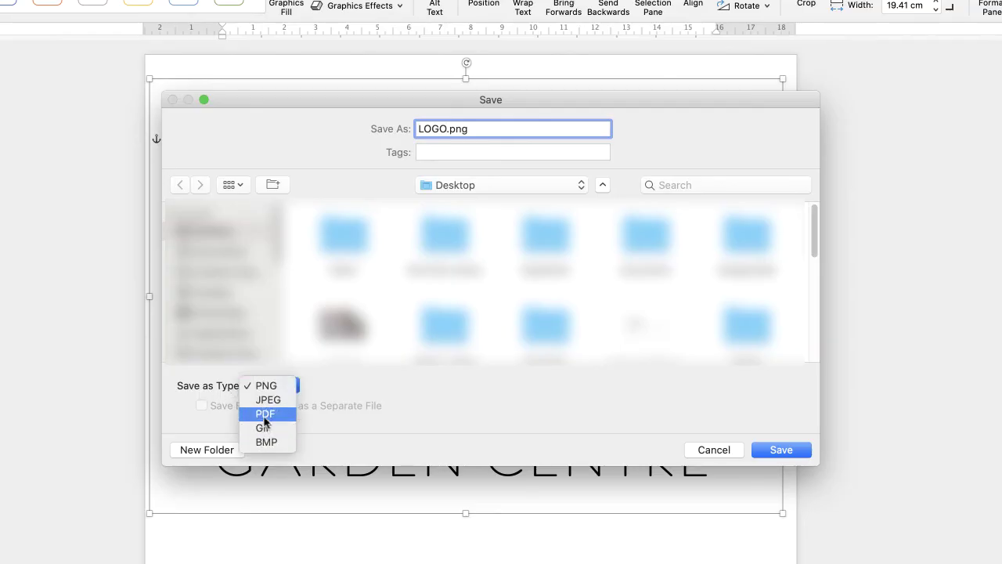
pyautogui.click(264, 389)
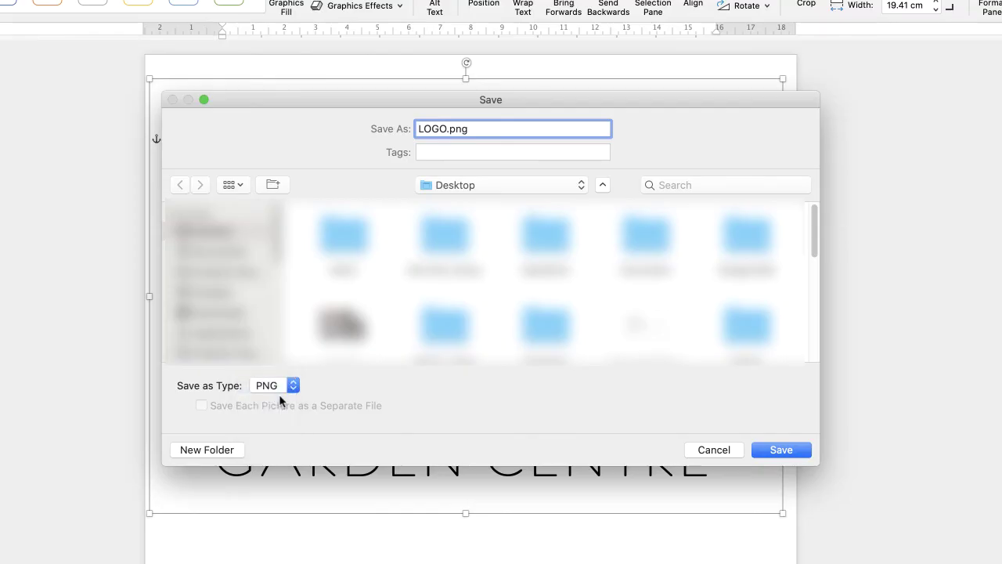
pyautogui.click(781, 450)
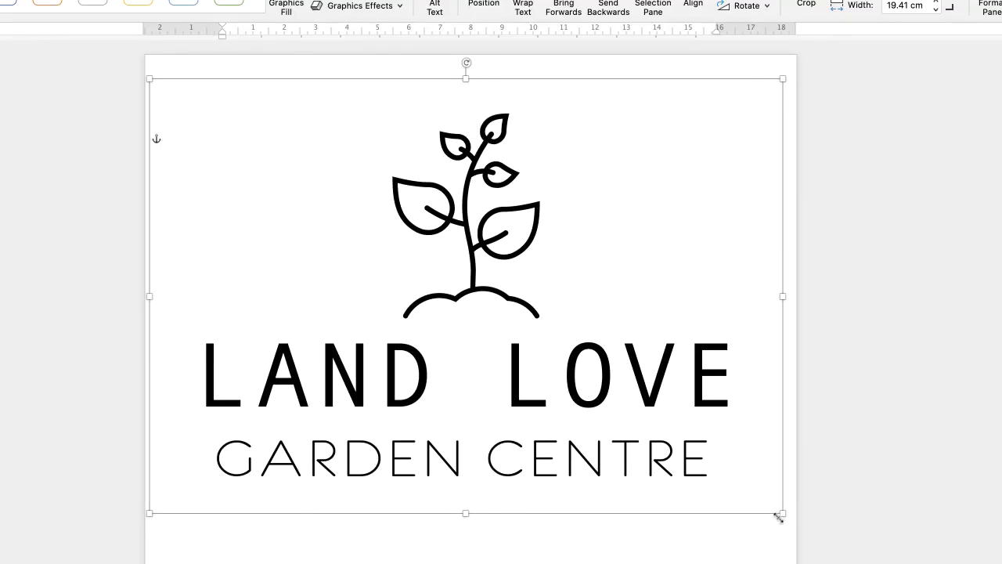
# Shrink the grouped logo to about 5.2 cm wide and insert the picture file LOGO.png from the Desktop into the document.
pyautogui.moveTo(783, 513); pyautogui.dragTo(323, 206)
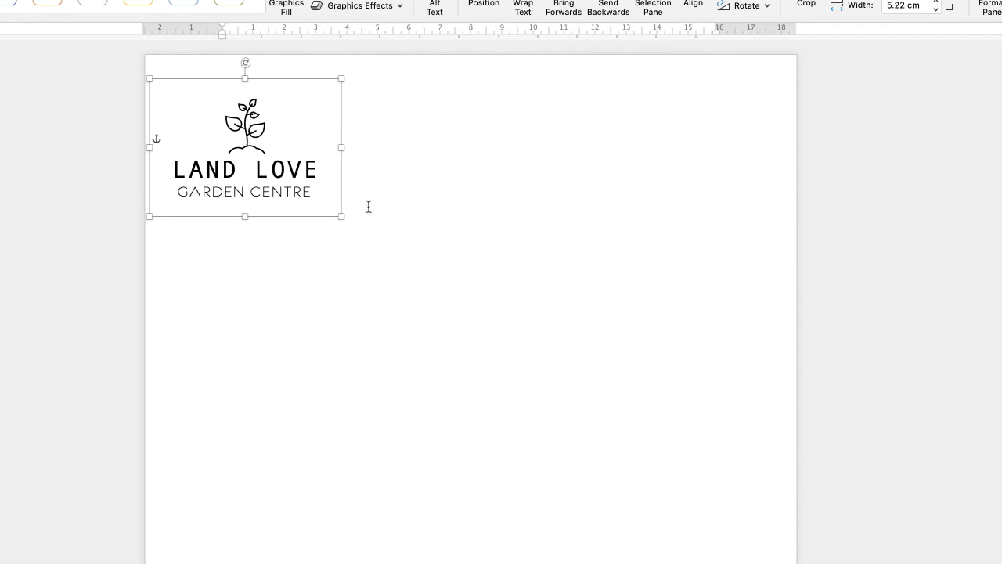
pyautogui.click(371, 169)
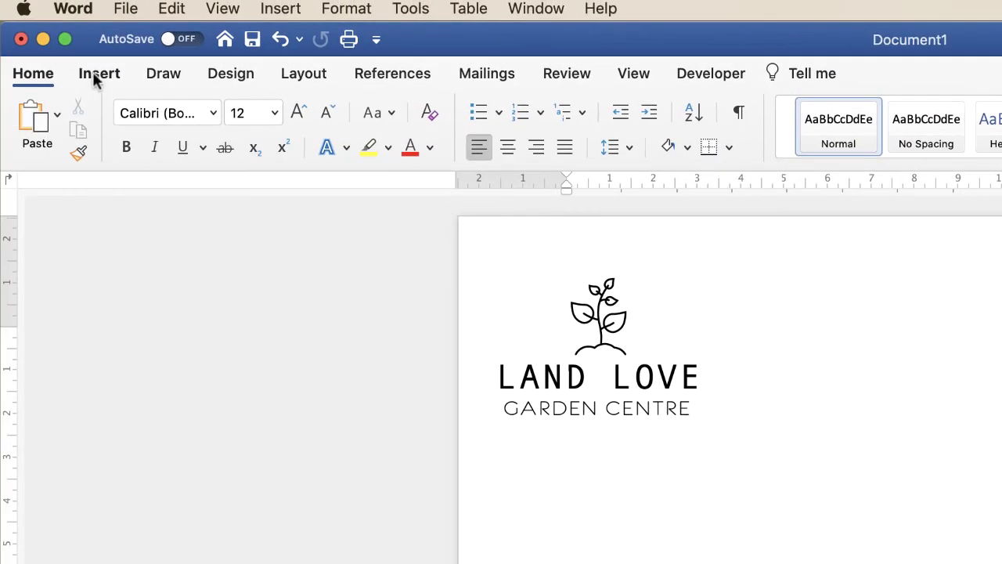
pyautogui.click(95, 73)
pyautogui.click(292, 117)
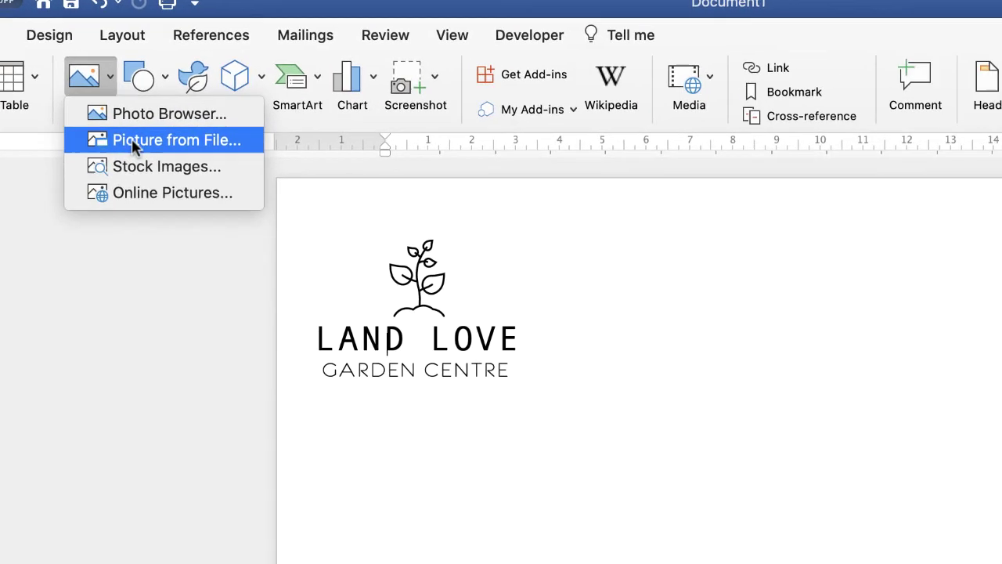
pyautogui.click(337, 178)
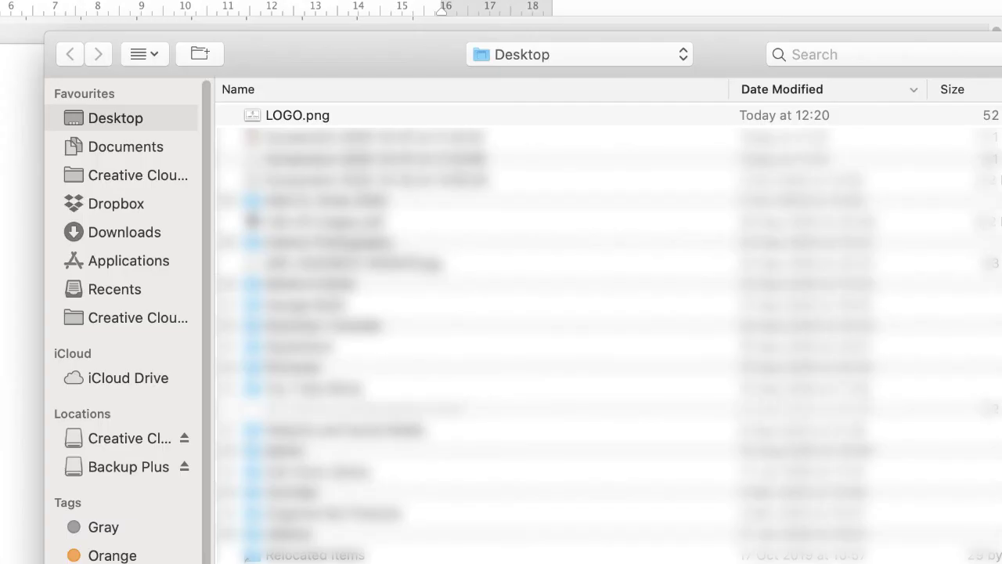
pyautogui.click(292, 115)
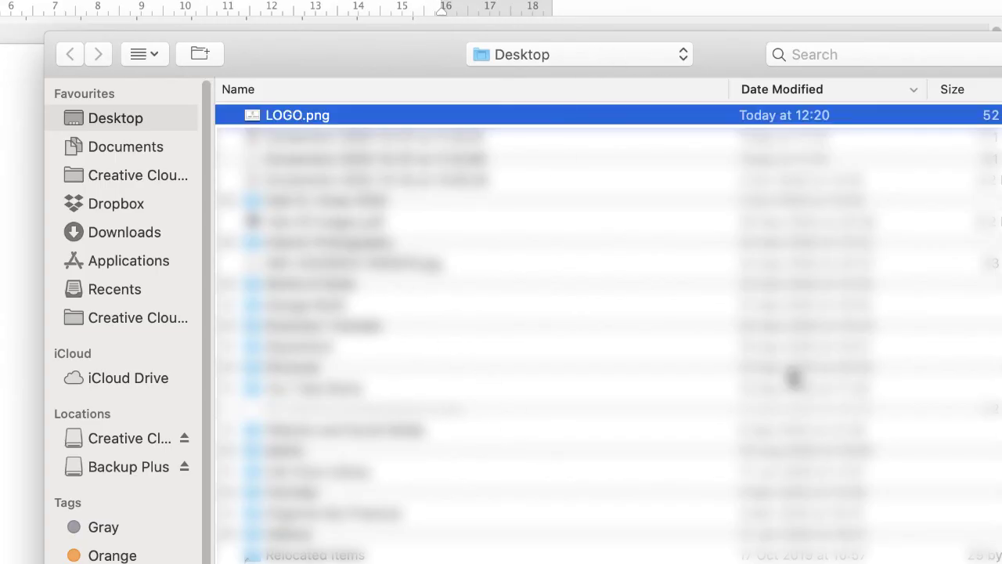
pyautogui.press('Return')
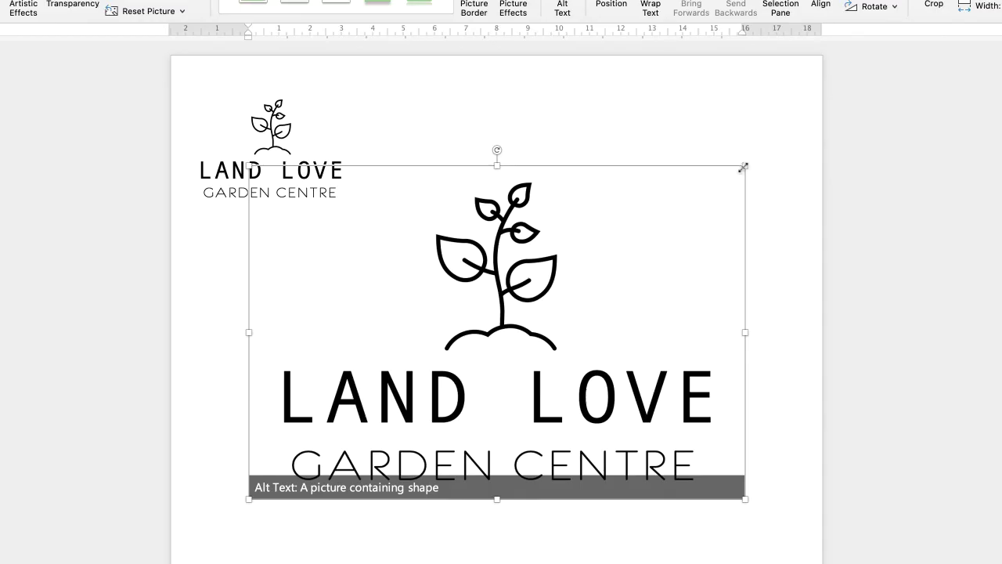
# Reduce the inserted LOGO.png picture, set its text wrapping to In Front of Text and move it below and beside the grouped logo.
pyautogui.moveTo(746, 166); pyautogui.dragTo(464, 256)
pyautogui.rightClick(465, 255)
pyautogui.moveTo(491, 453)
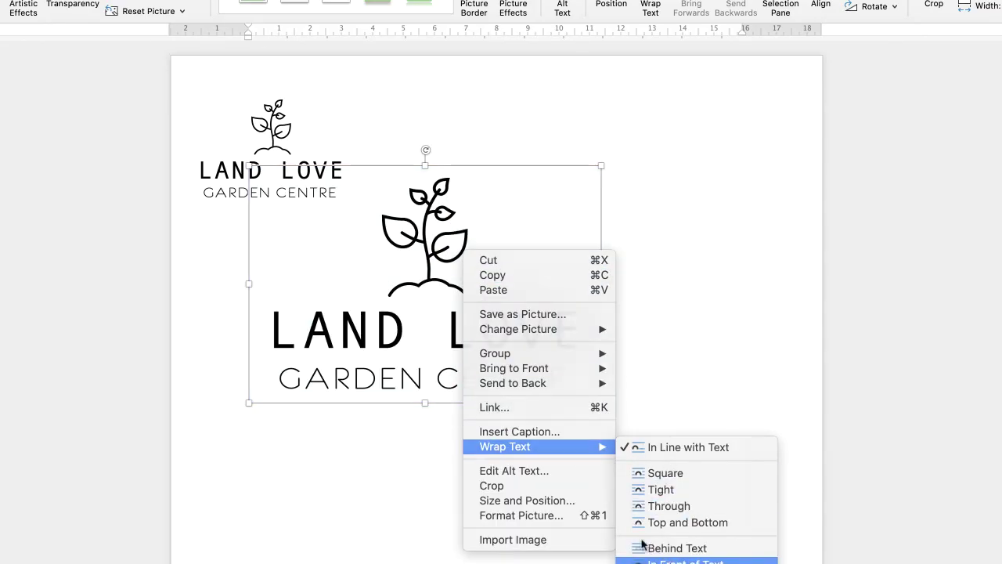
pyautogui.click(674, 561)
pyautogui.moveTo(428, 273); pyautogui.dragTo(558, 315)
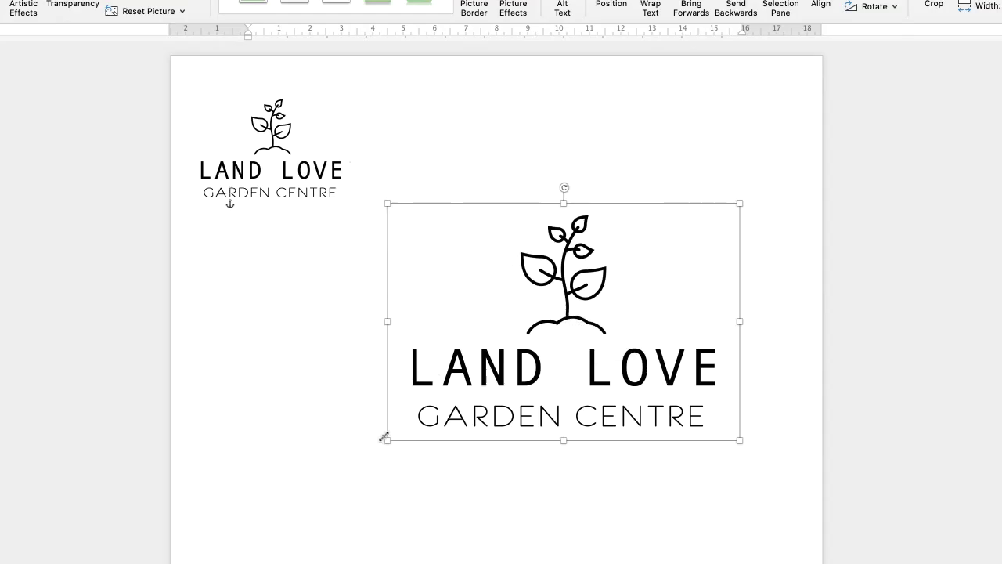
# Scale the inserted logo picture up and down proportionally, place it beside the grouped logo near the page's upper edge, and enlarge it moderately.
pyautogui.moveTo(389, 441); pyautogui.dragTo(181, 563)
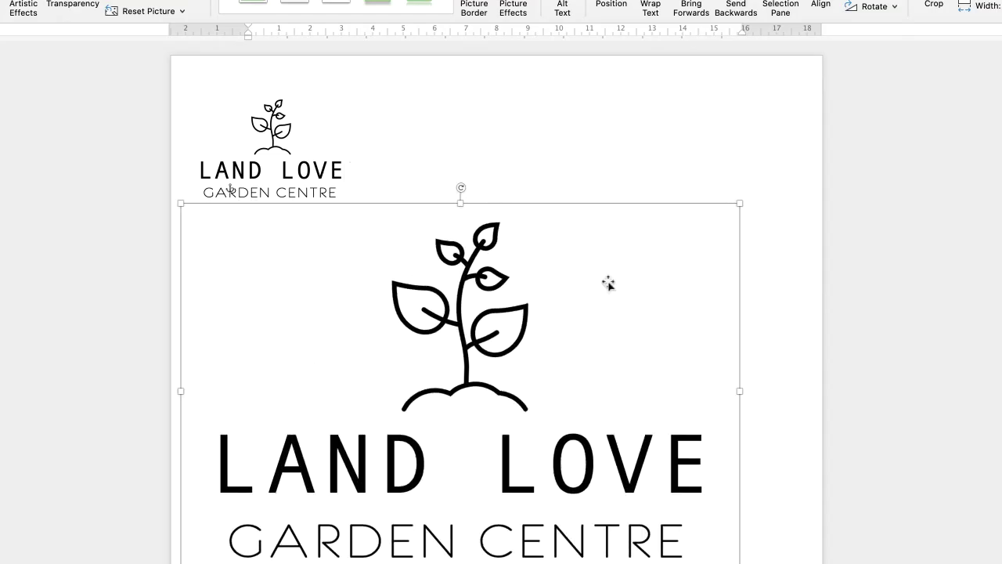
pyautogui.moveTo(742, 202); pyautogui.dragTo(315, 443)
pyautogui.moveTo(285, 507); pyautogui.dragTo(510, 148)
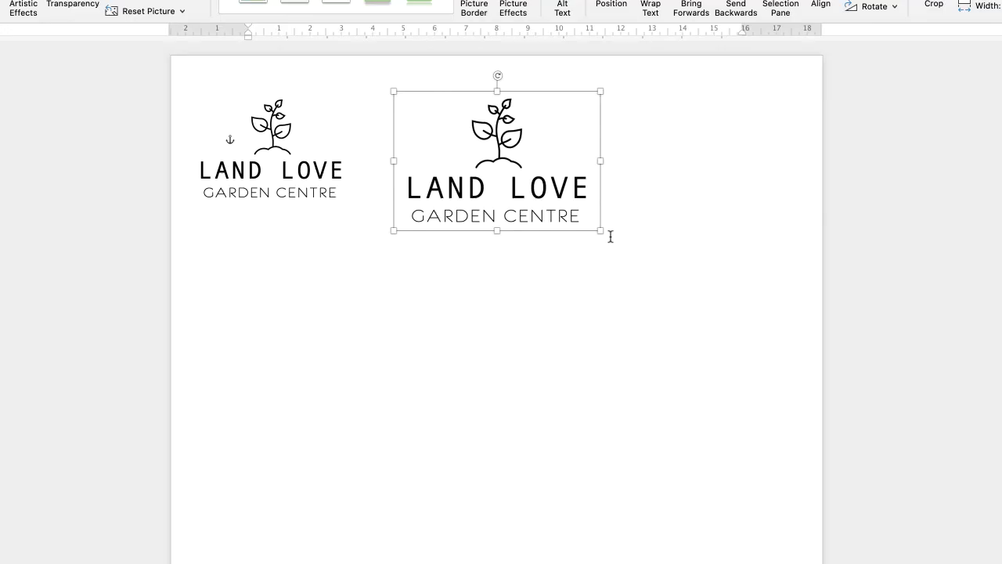
pyautogui.moveTo(601, 233); pyautogui.dragTo(709, 305)
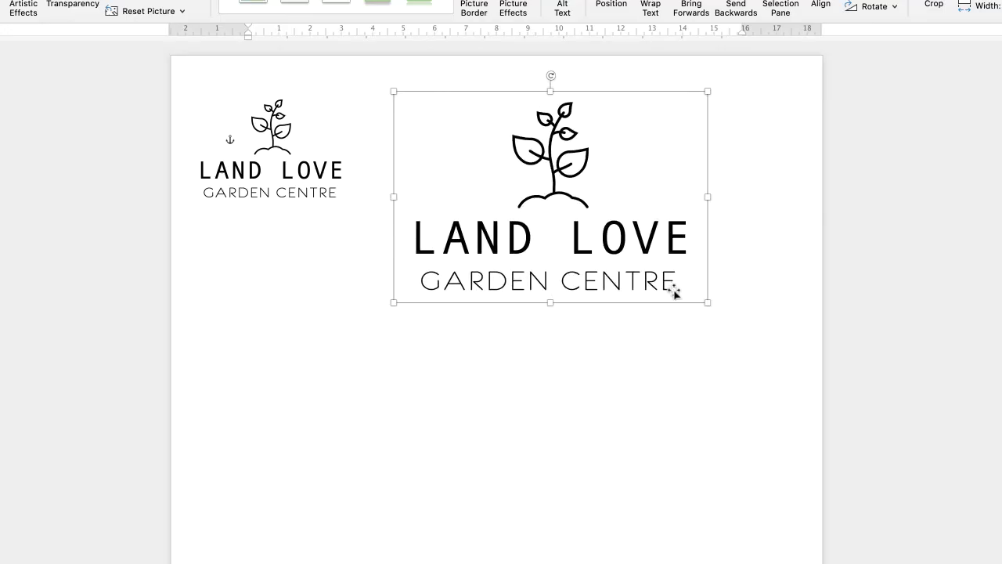